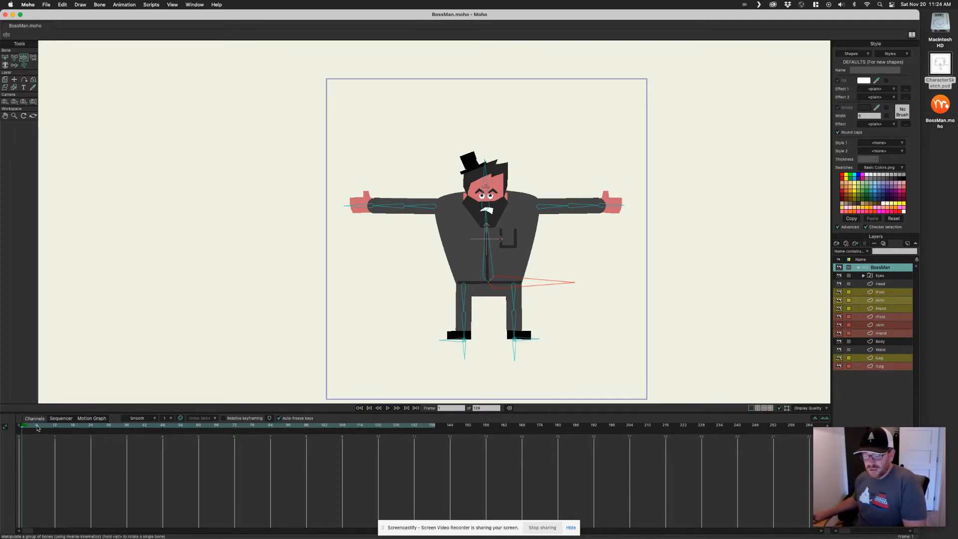
- Add a document-wide timeline marker named "Anticipation" at frame 12
left_click(19, 428)
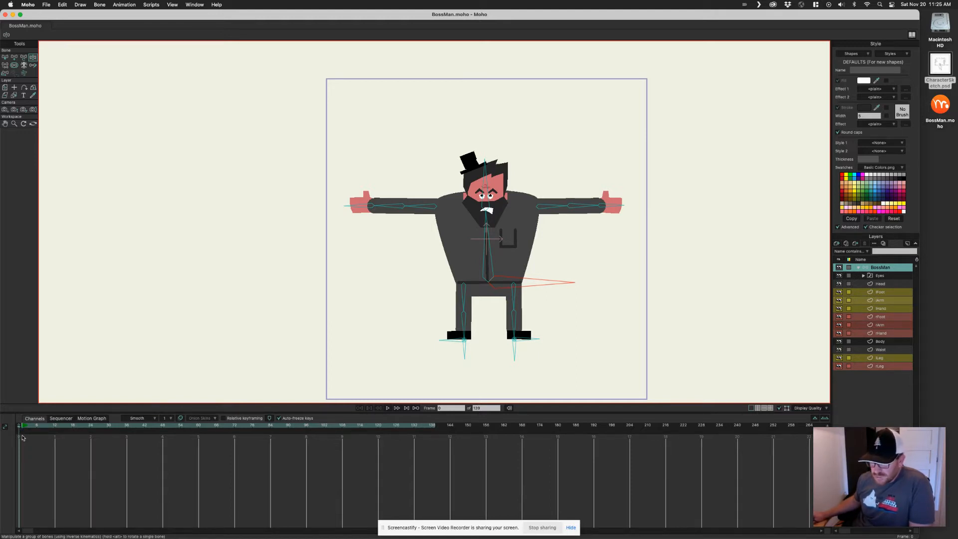
left_click_drag(24, 426, 54, 426)
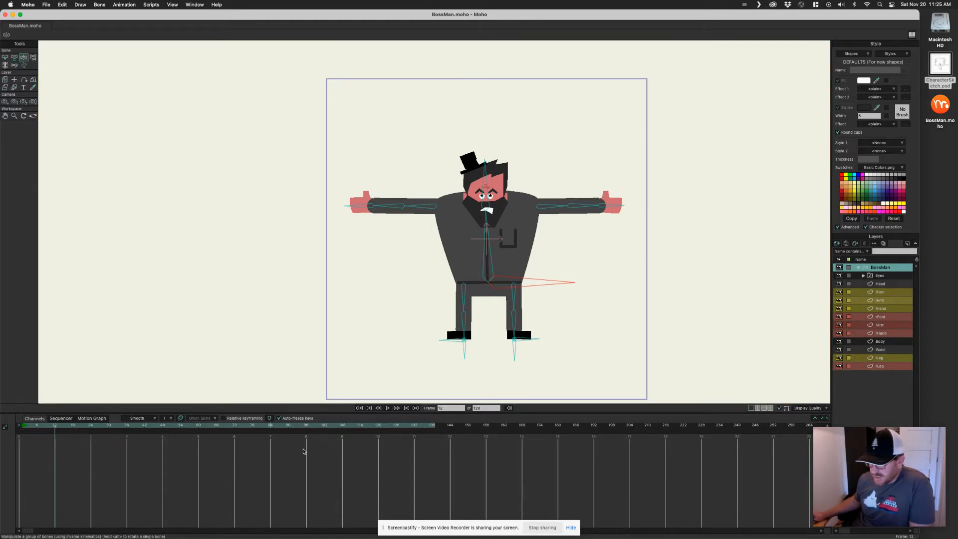
left_click(269, 418)
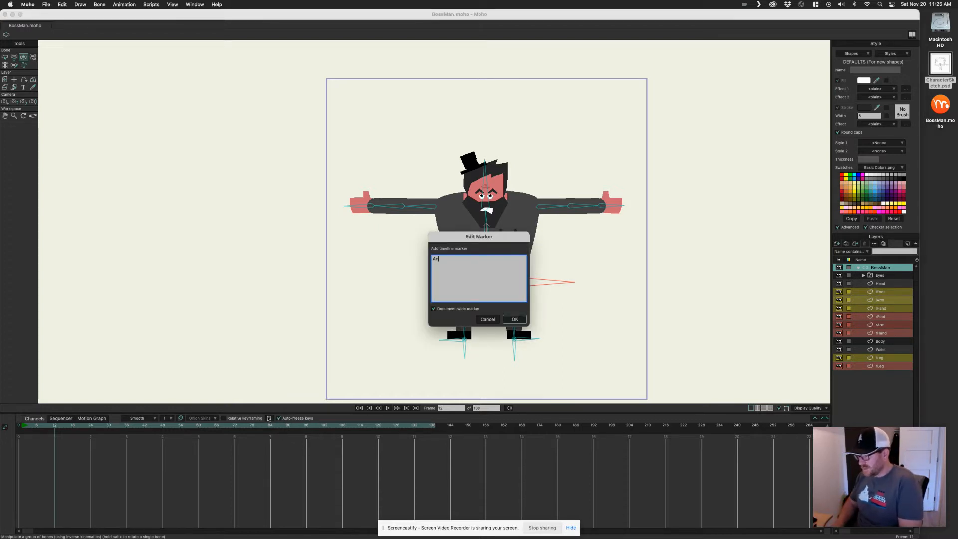
type("Anticipation")
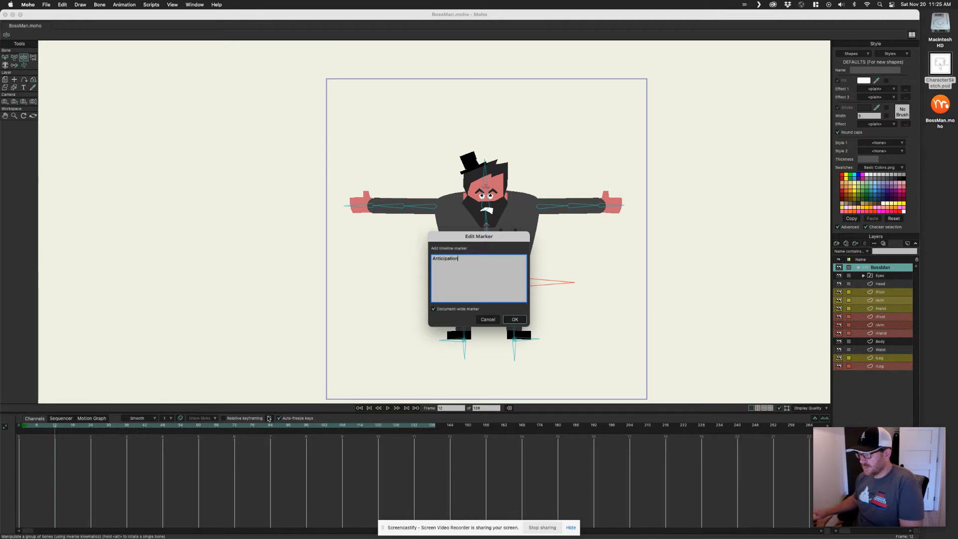
left_click(514, 319)
- Add a document-wide timeline marker named "Kick Up" at frame 24
left_click(61, 425)
left_click_drag(67, 427, 90, 427)
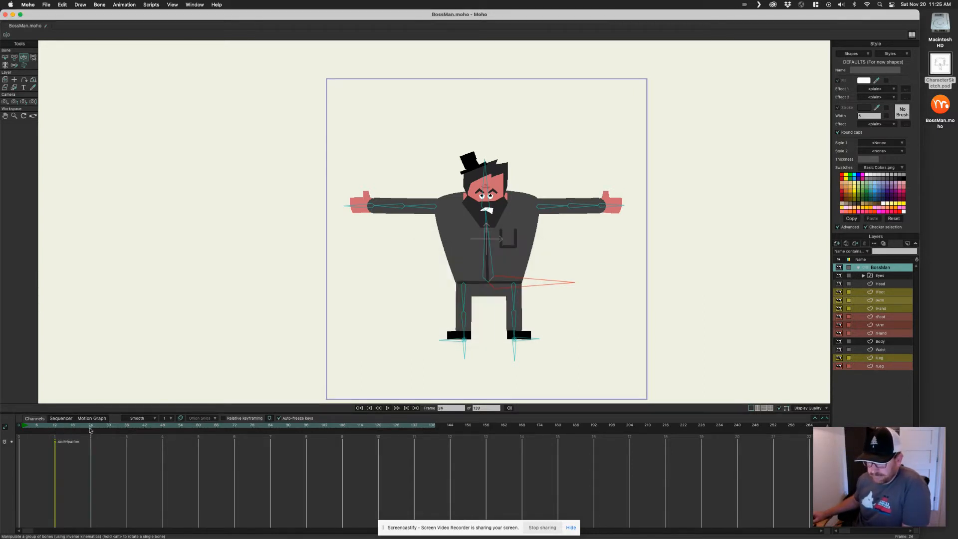
left_click(269, 418)
type("Kick Up")
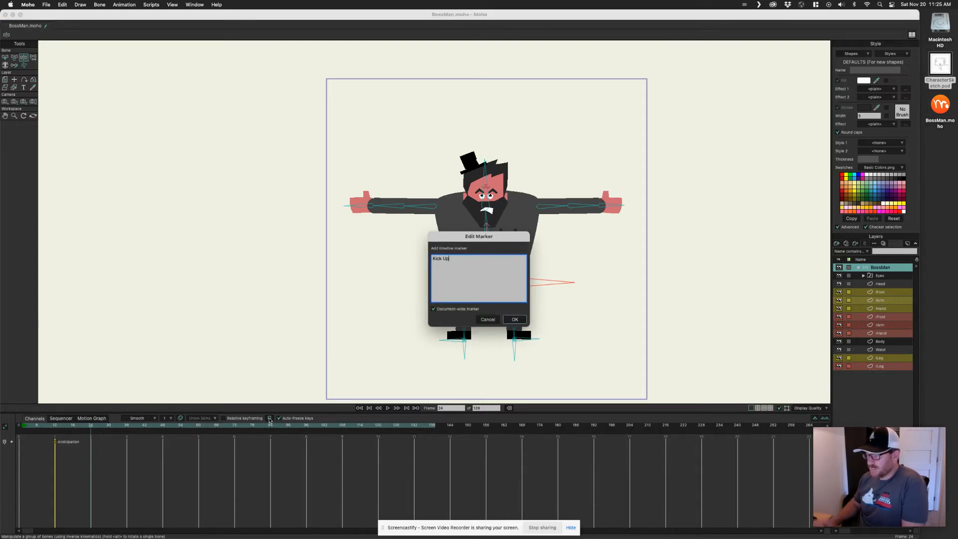
left_click(515, 320)
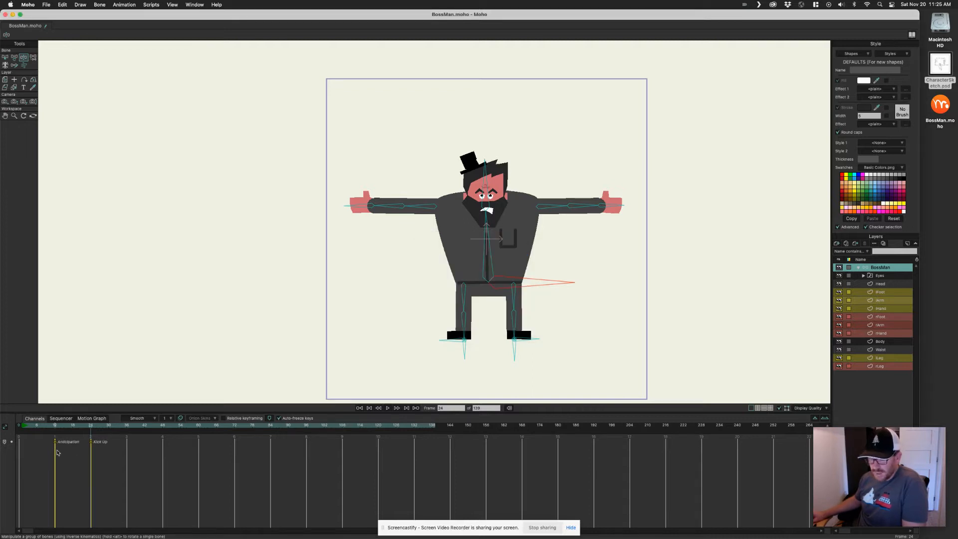
- Add a document-wide timeline marker named "Followthrough" at frame 36
left_click_drag(92, 427, 127, 428)
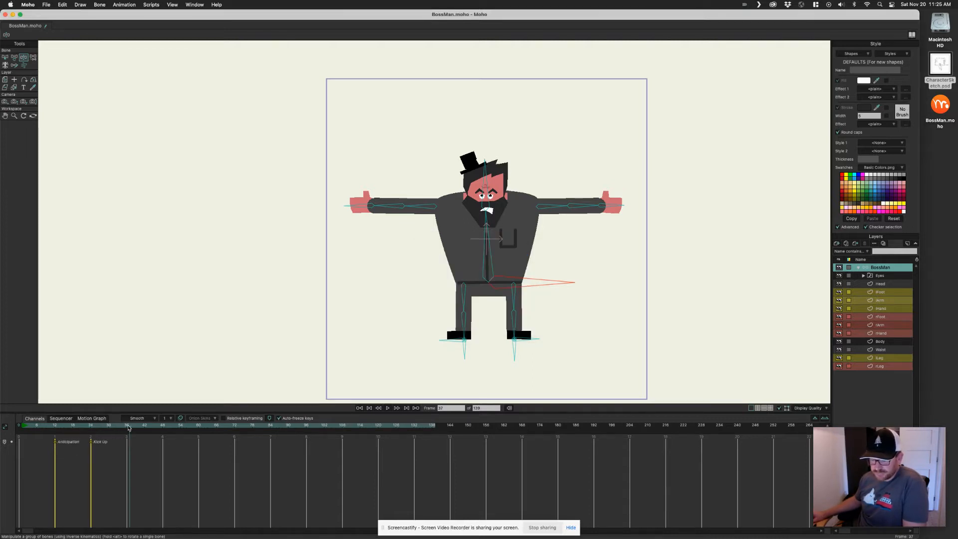
left_click(270, 418)
type("F")
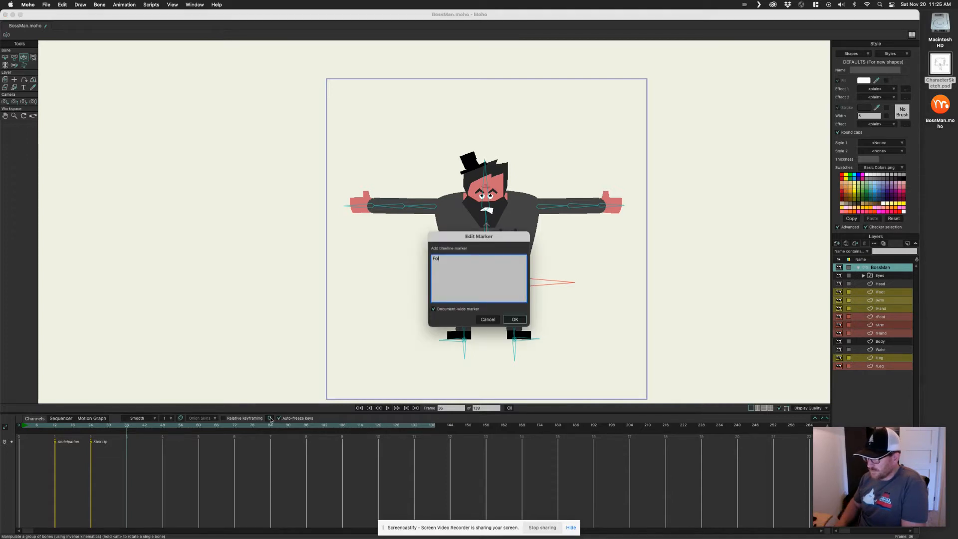
type("ollowthrough")
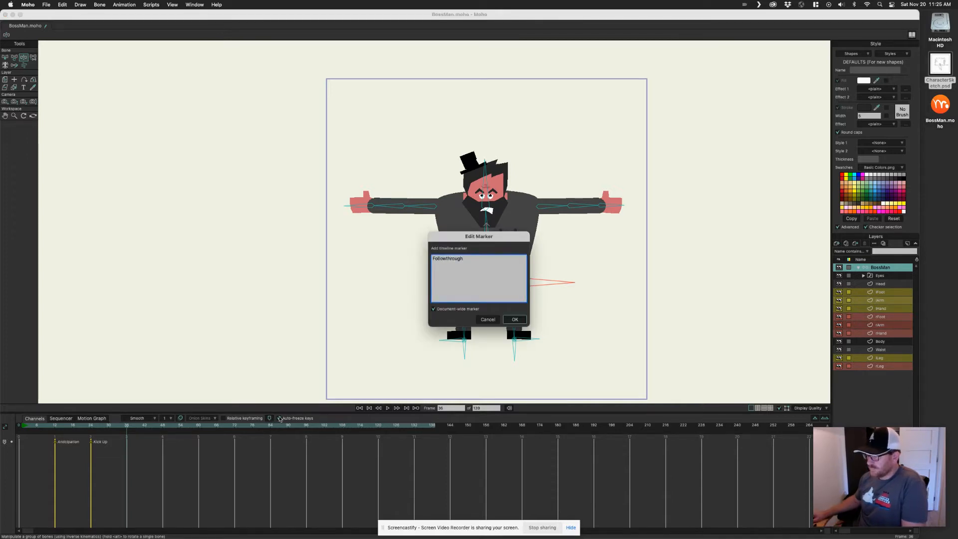
left_click(512, 319)
- Add a document-wide timeline marker named "Rest" at frame 60
left_click_drag(144, 428, 198, 427)
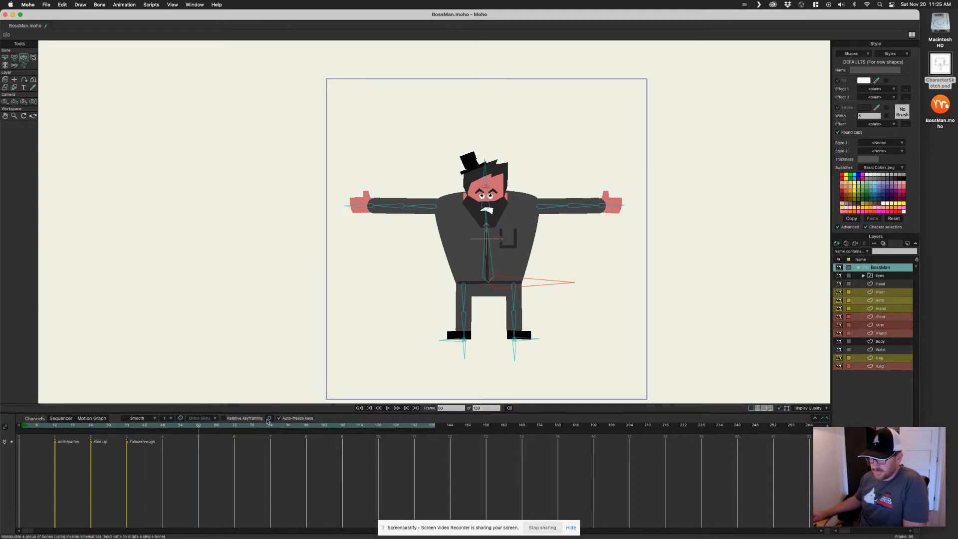
left_click(270, 418)
type("Rest")
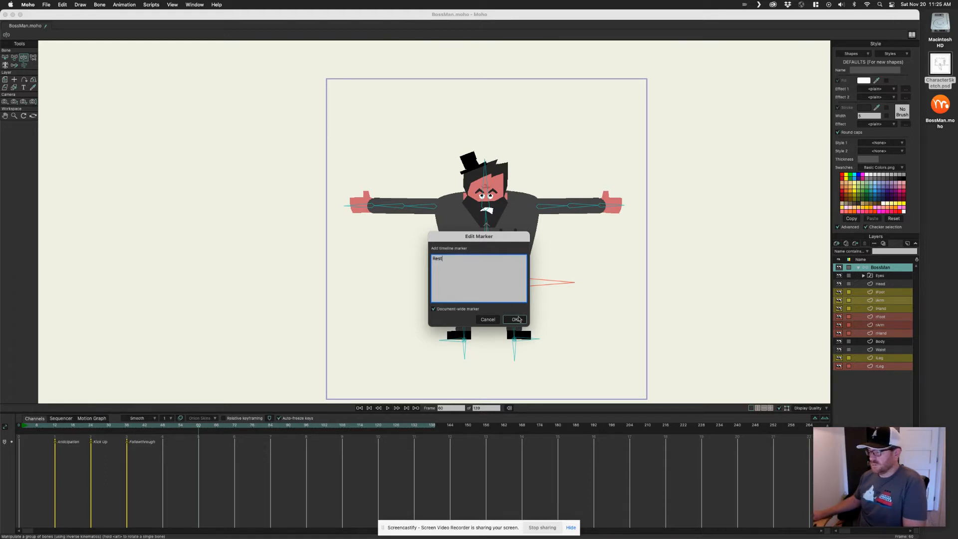
left_click(517, 319)
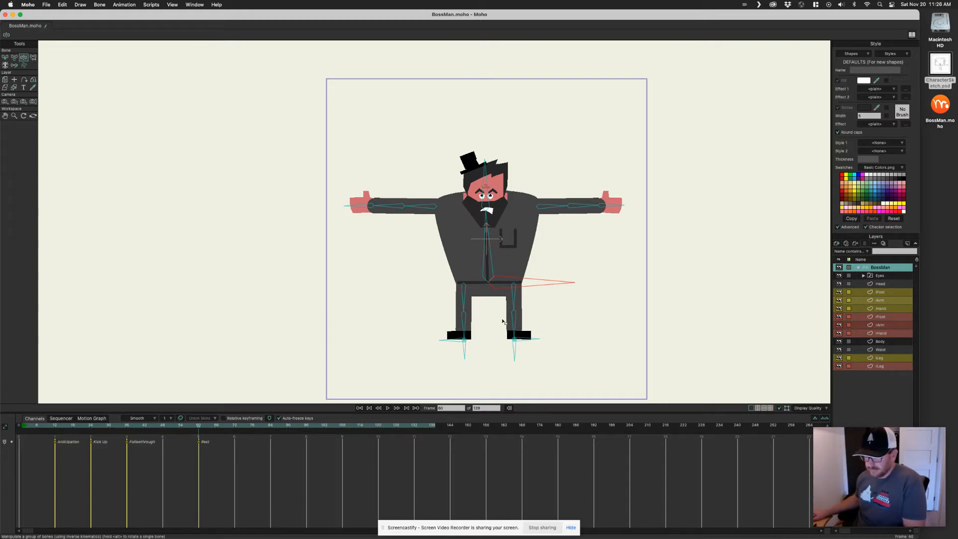
- Return to frame 1 and freeze the pose to key all of the character's bones there
left_click_drag(127, 425, 22, 440)
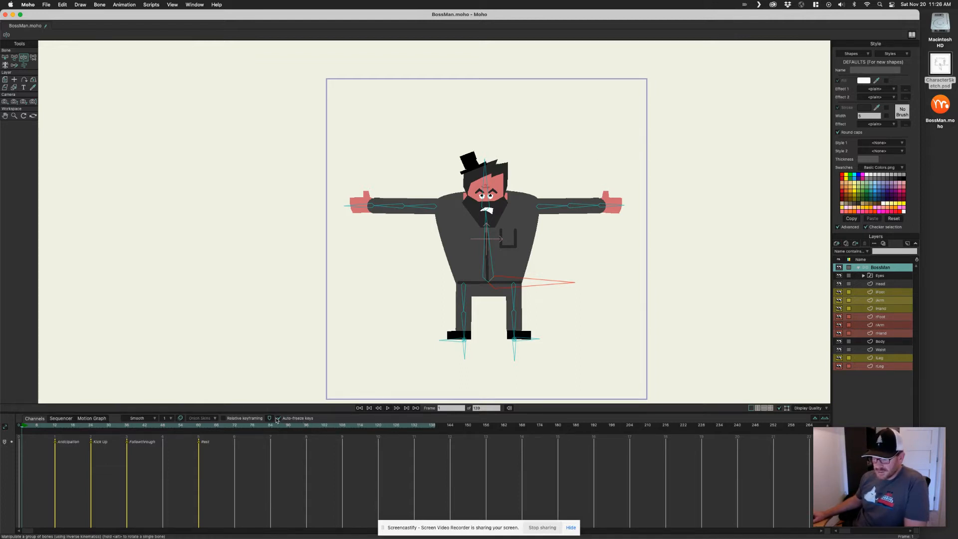
left_click(100, 5)
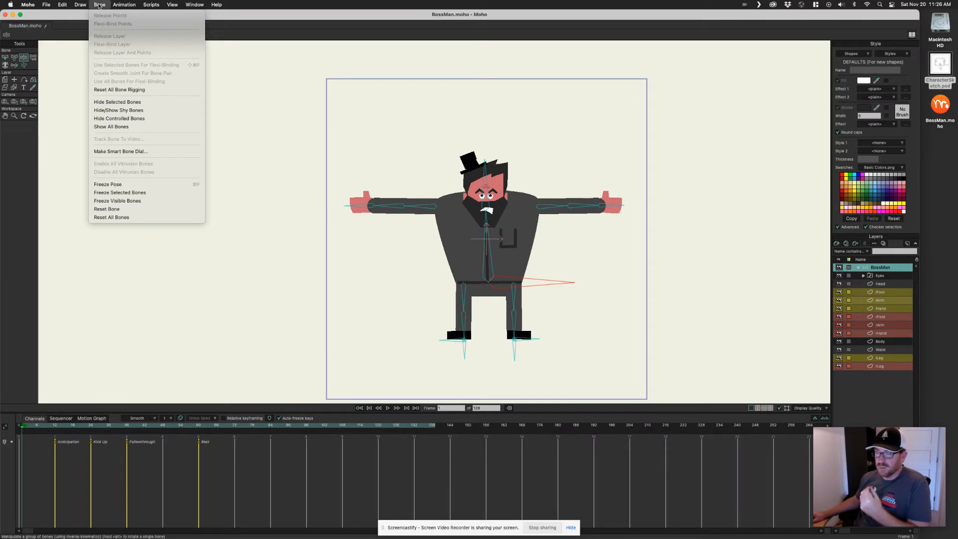
left_click(136, 184)
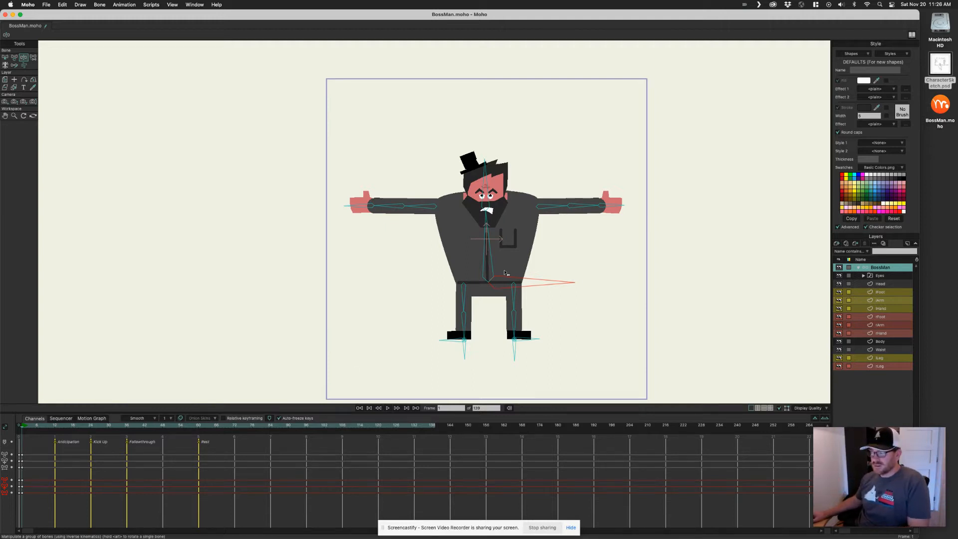
- Lower both of the character's arms from the T-pose so they hang straight down beside the body
scroll(501, 241, "up", 2)
scroll(562, 240, "up", 1)
left_click_drag(562, 240, 470, 212)
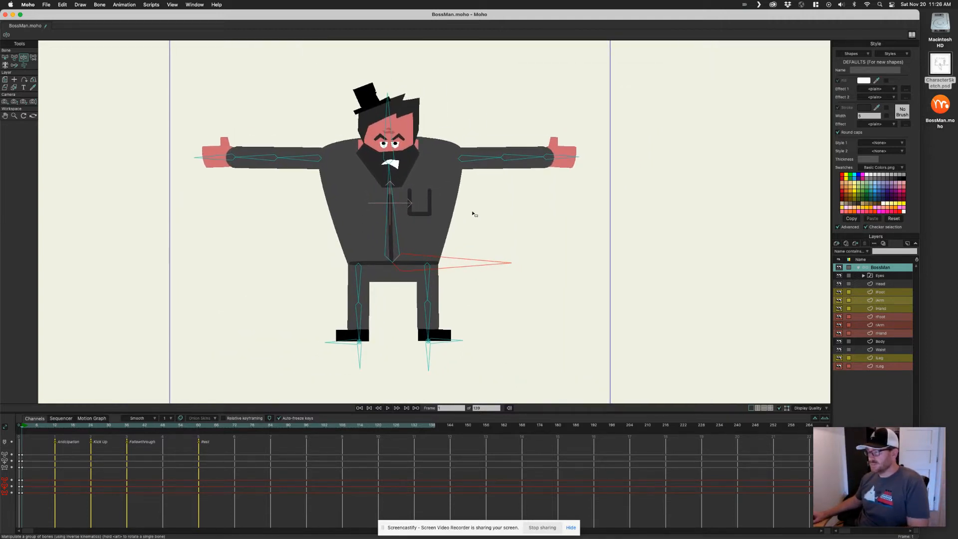
left_click_drag(280, 162, 321, 212)
left_click_drag(492, 160, 455, 229)
- Bring both feet slightly inward, lower the hips to bend the knees, and adjust the torso and head bones
left_click_drag(430, 354, 420, 356)
left_click_drag(363, 359, 375, 359)
mouse_move(487, 265)
left_mouse_down()
mouse_move(500, 268)
mouse_move(492, 269)
left_mouse_up()
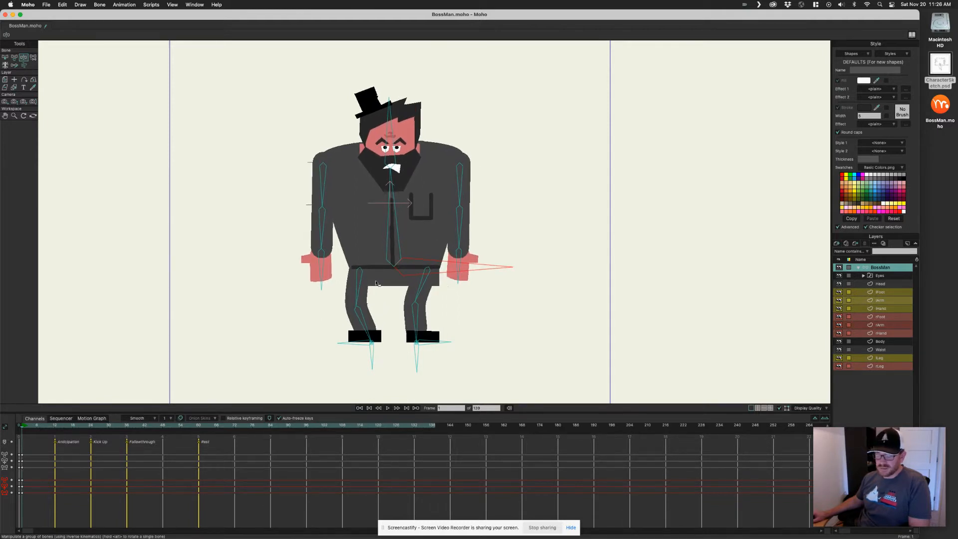
left_click_drag(392, 190, 396, 192)
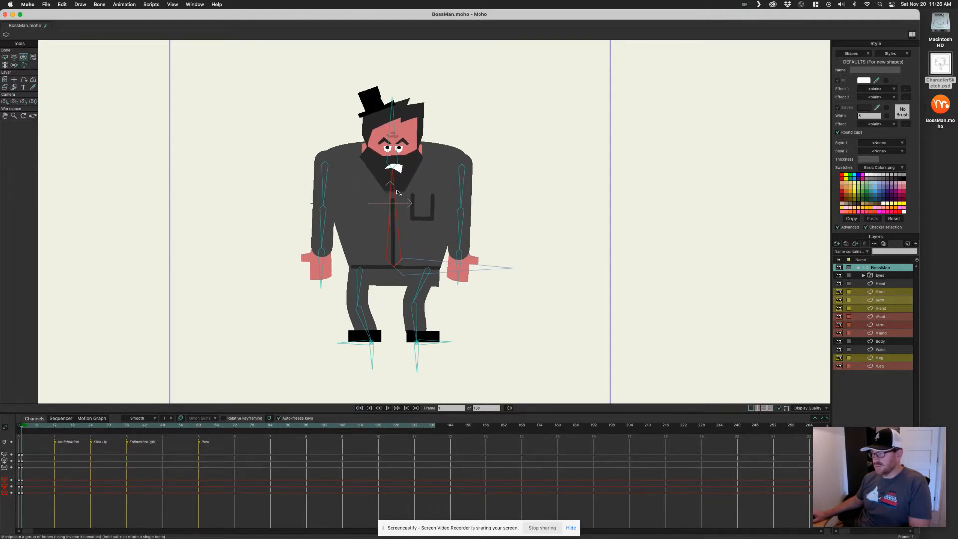
left_click_drag(400, 139, 400, 135)
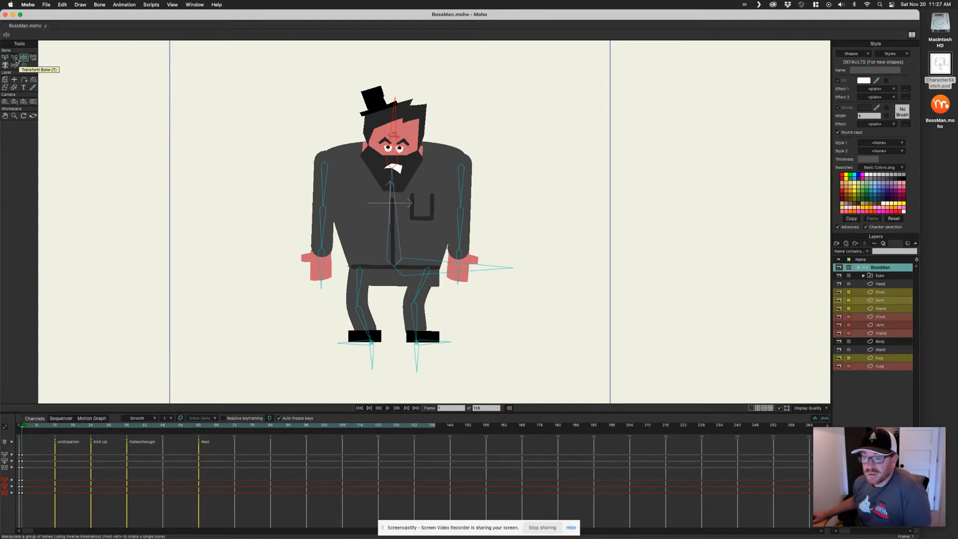
- Use Transform Bone to move both upper arm bones inward at the shoulders and lower the head slightly
left_click(15, 58)
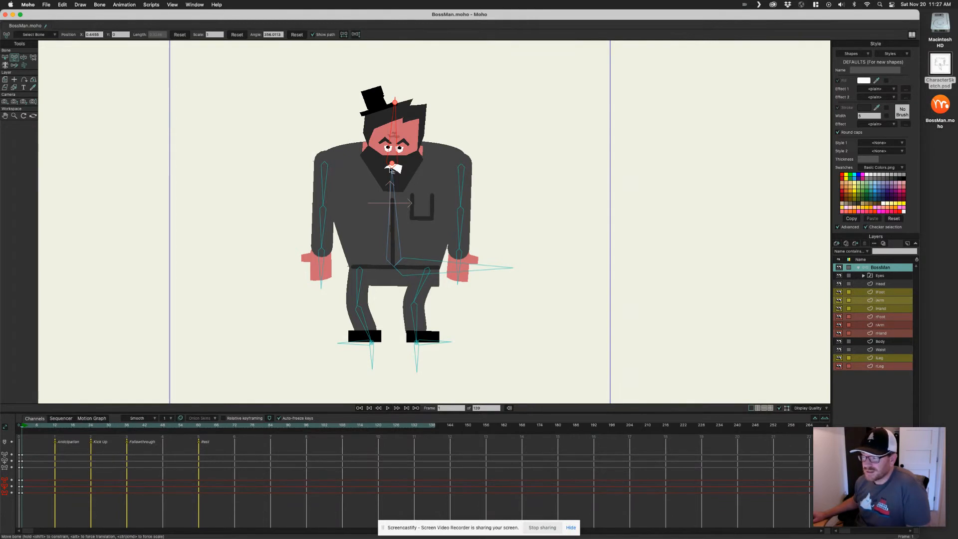
scroll(394, 170, "up", 5)
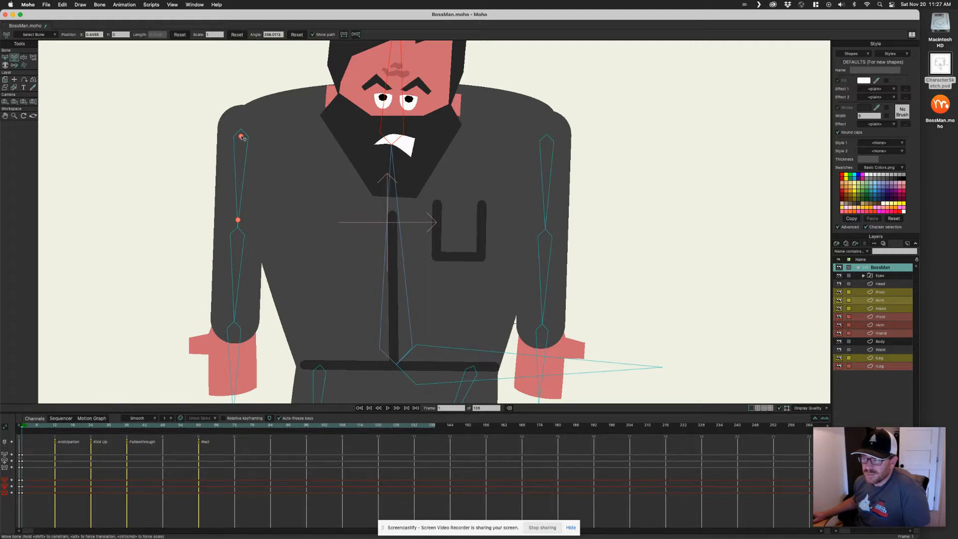
left_click_drag(243, 137, 257, 138)
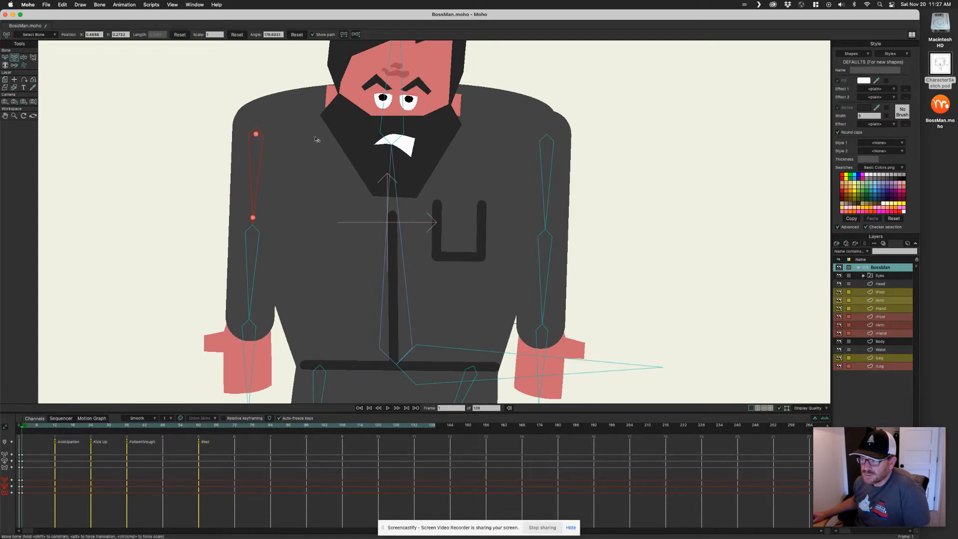
left_click_drag(548, 142, 533, 136)
left_click_drag(393, 133, 392, 141)
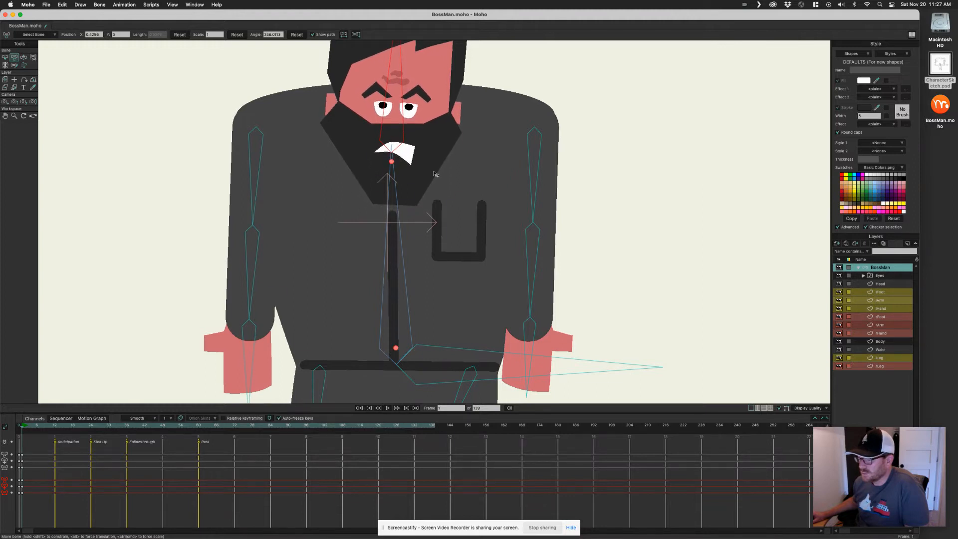
- Select each hand bone in turn and flip it so both thumbs point inward toward the body
scroll(378, 213, "down", 2)
scroll(489, 158, "down", 5)
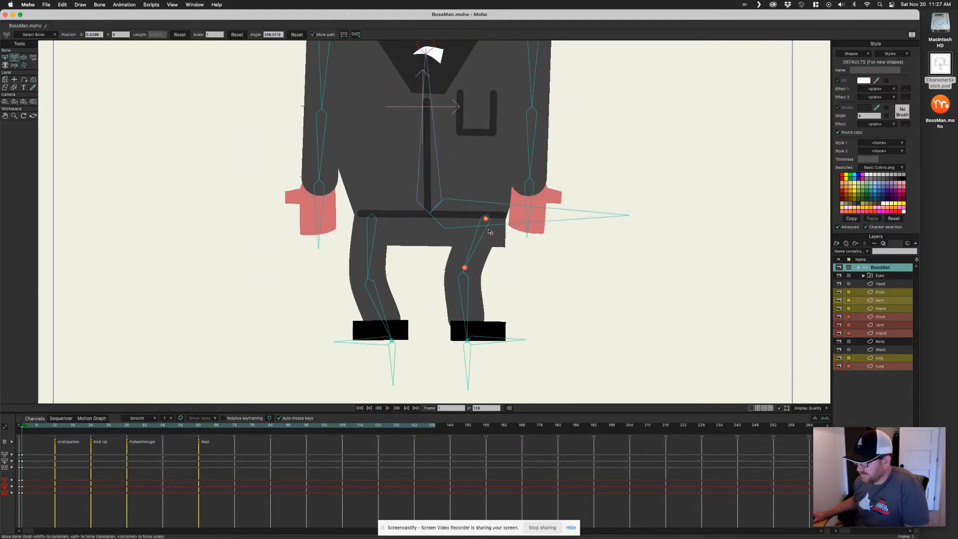
scroll(493, 237, "right", 3)
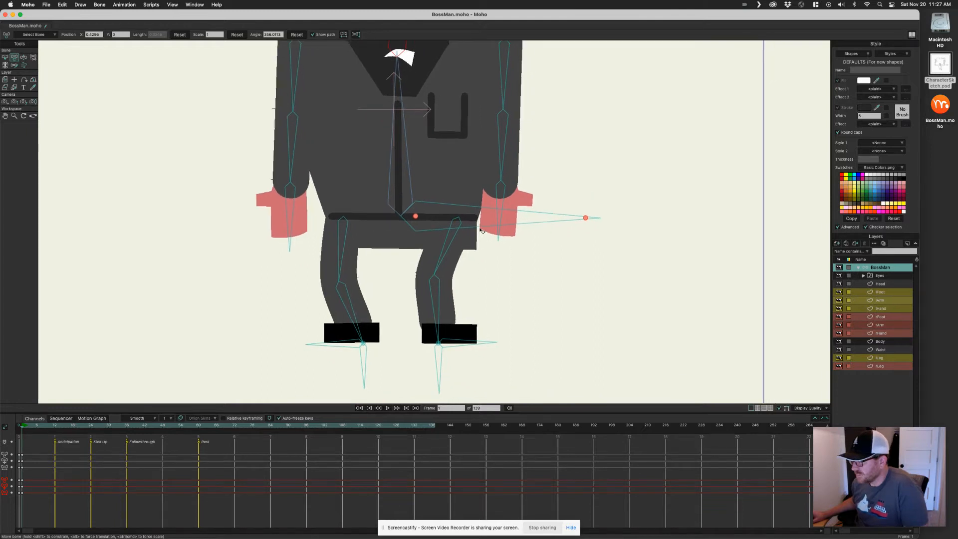
scroll(512, 176, "up", 4)
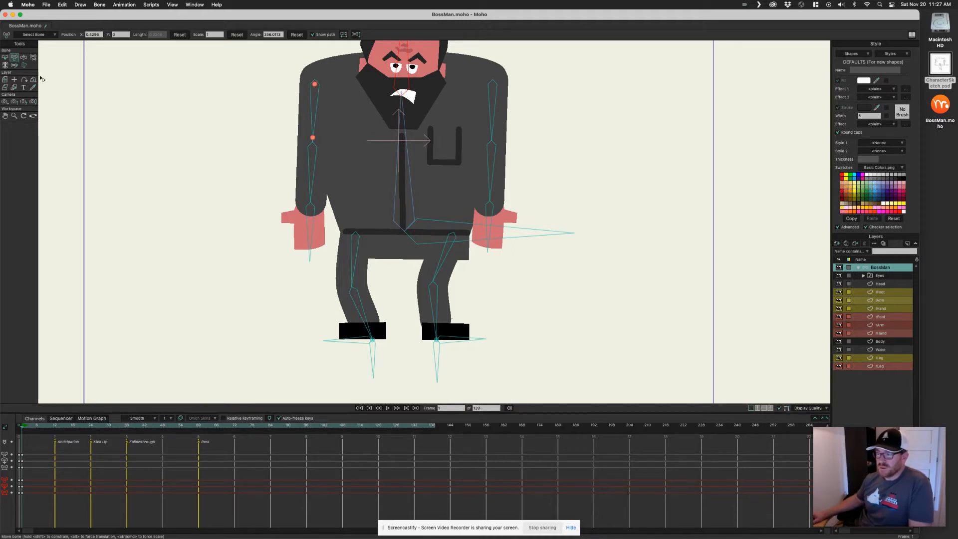
left_click(5, 58)
left_click(315, 217)
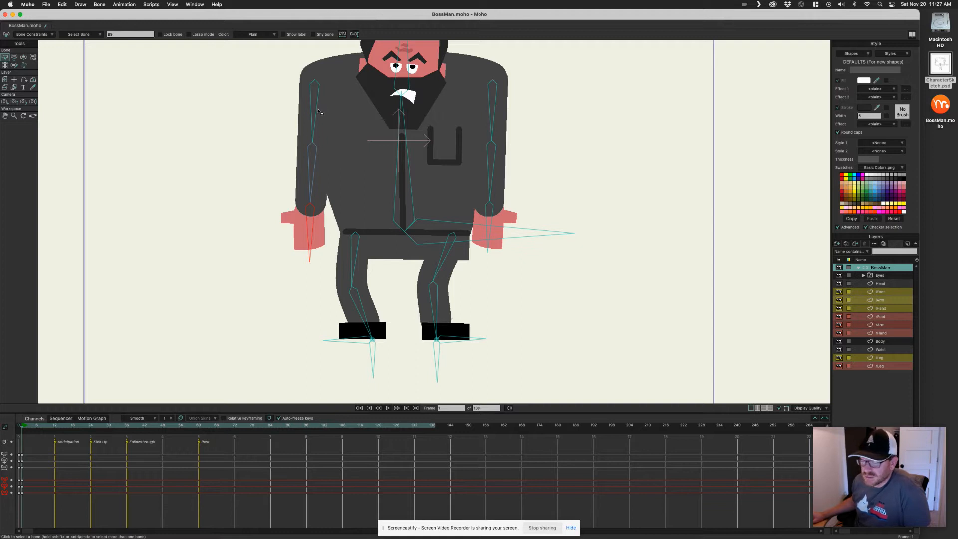
scroll(319, 106, "up", 2)
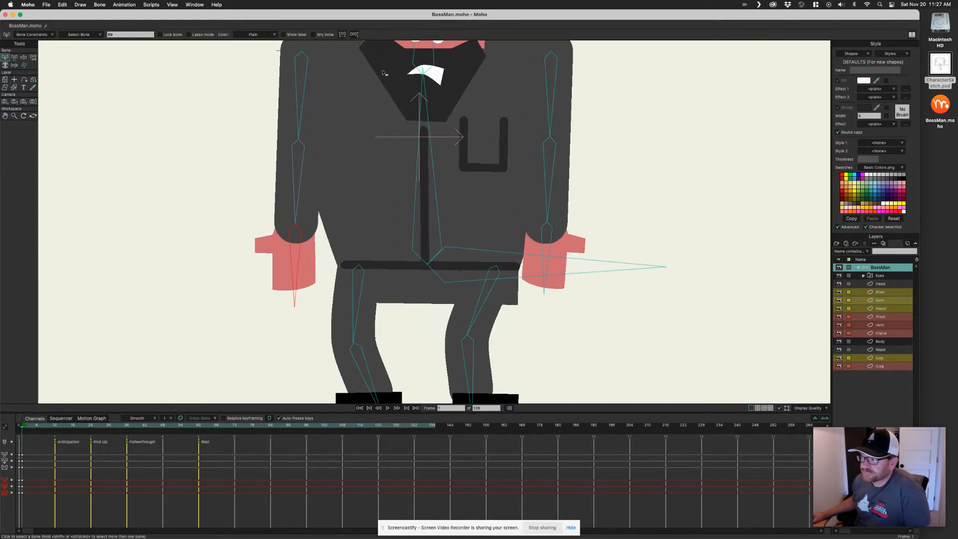
left_click(354, 34)
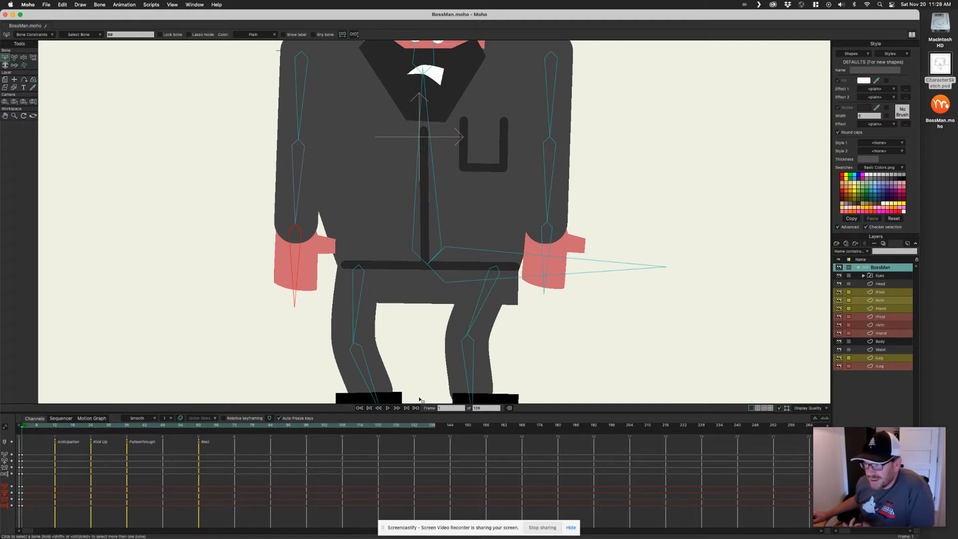
left_click(544, 236)
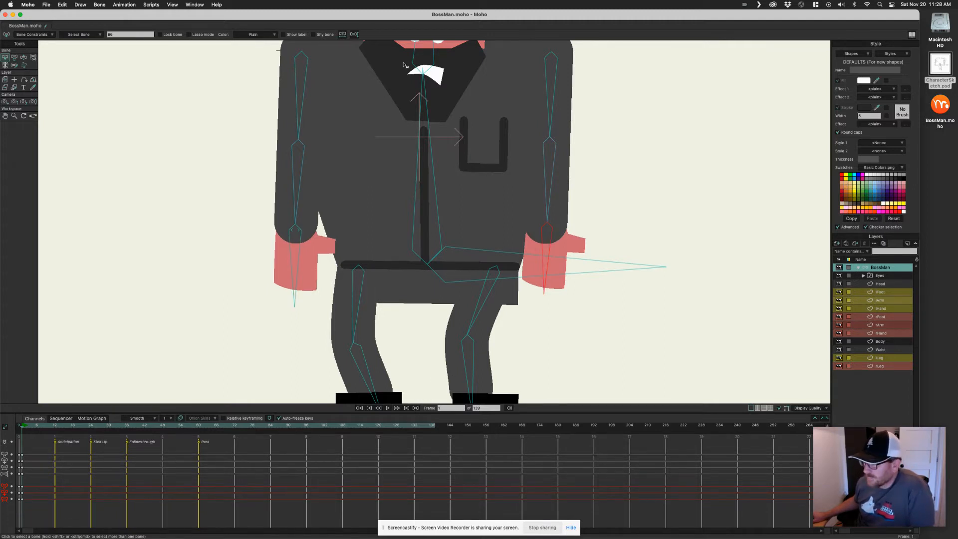
left_click(354, 34)
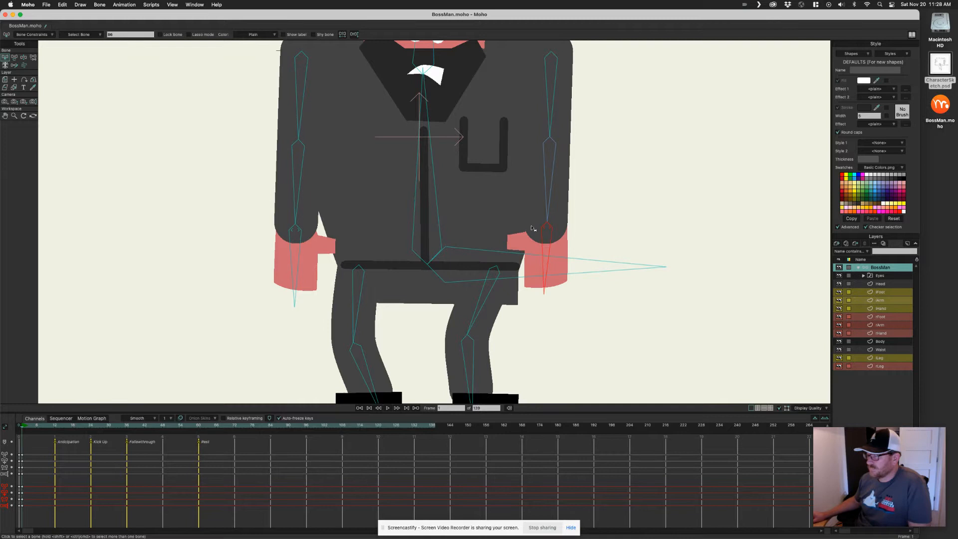
- At frame 5, switch the Eyes layer to Eyes Closed to start a blink
scroll(533, 228, "down", 5)
scroll(441, 263, "up", 2)
scroll(456, 263, "down", 3)
left_click_drag(499, 320, 489, 257)
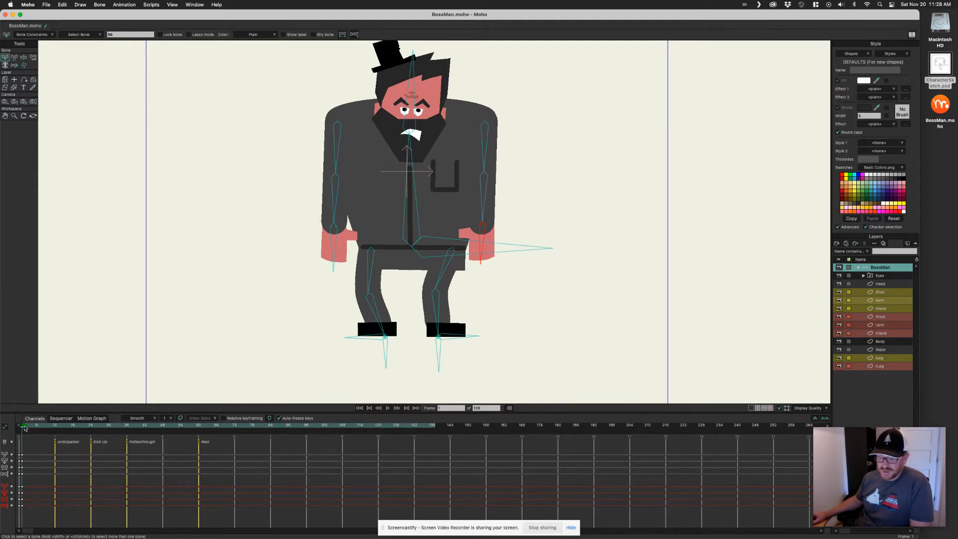
mouse_move(22, 428)
left_mouse_down()
mouse_move(56, 430)
mouse_move(35, 429)
left_mouse_up()
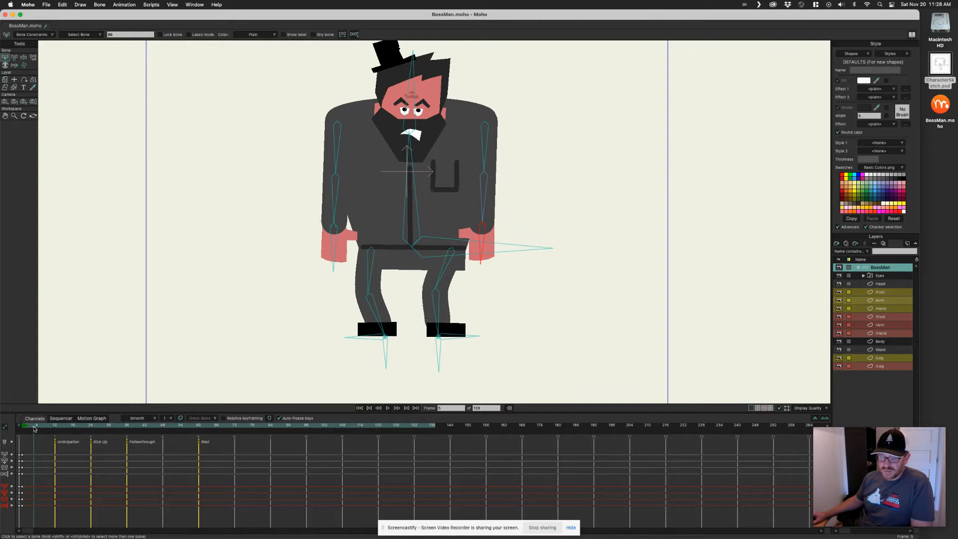
scroll(502, 138, "up", 3)
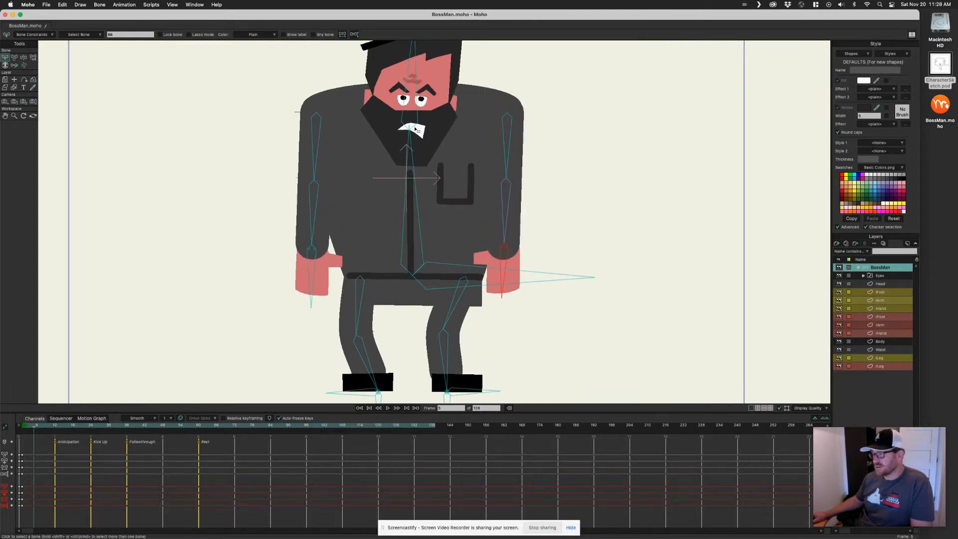
scroll(501, 139, "up", 5)
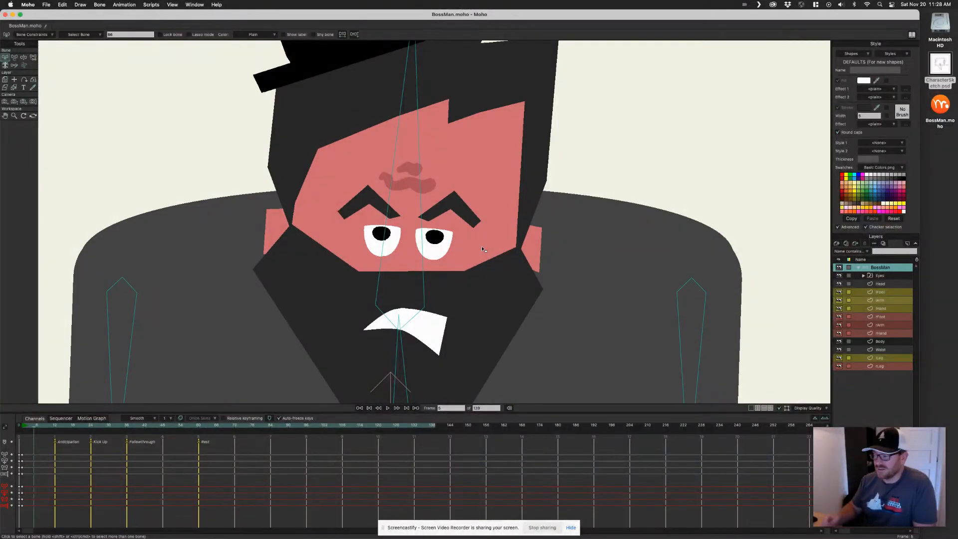
left_click(863, 276)
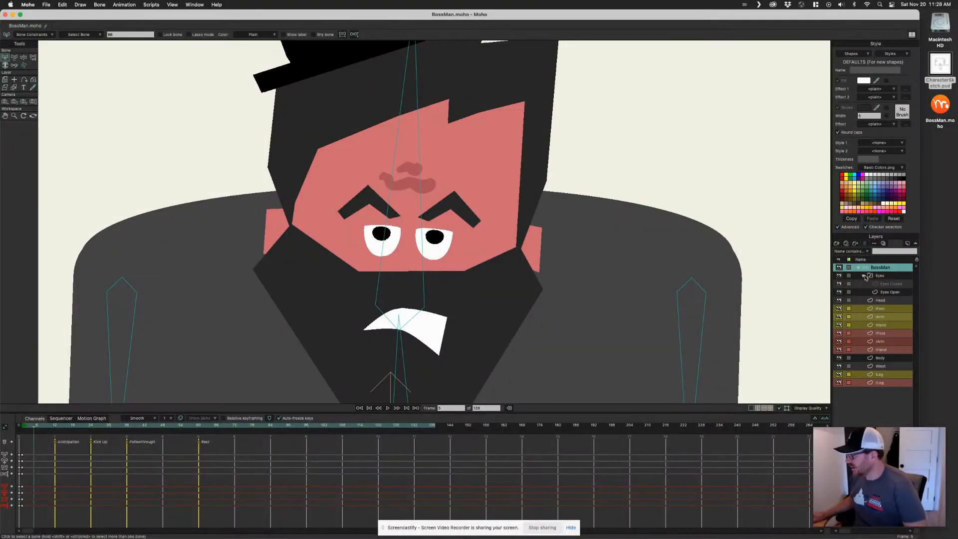
right_click(893, 278)
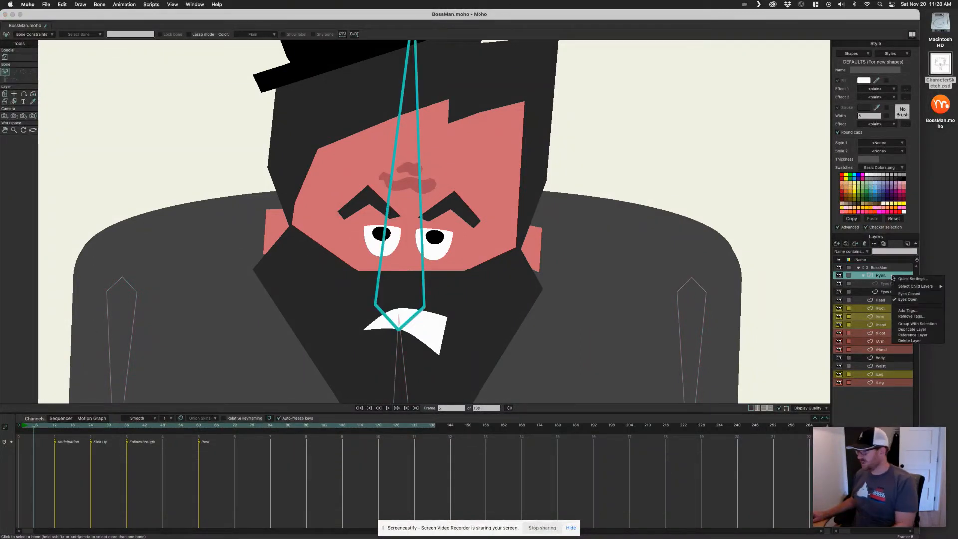
left_click(910, 295)
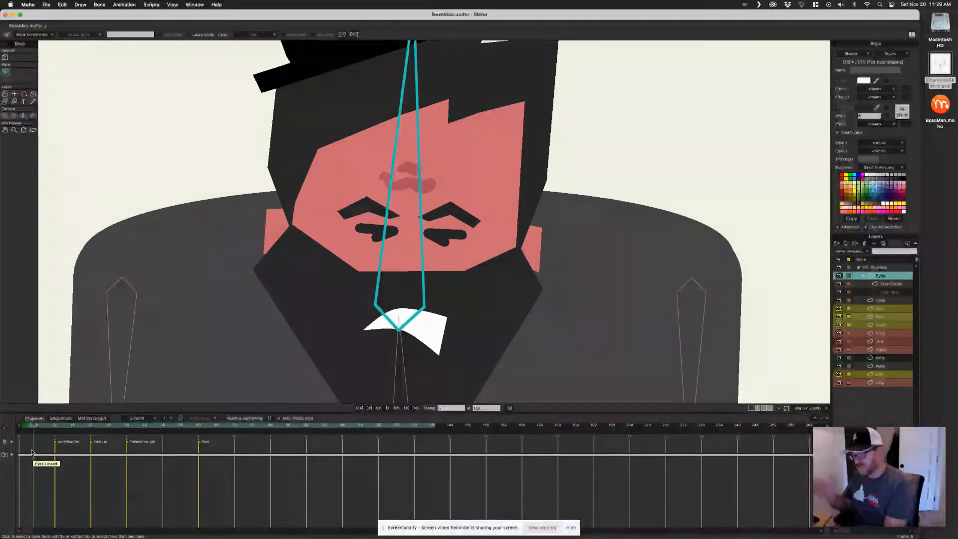
- At frame 7, switch the Eyes layer back to Eyes Open to end the blink
key("super+Right")
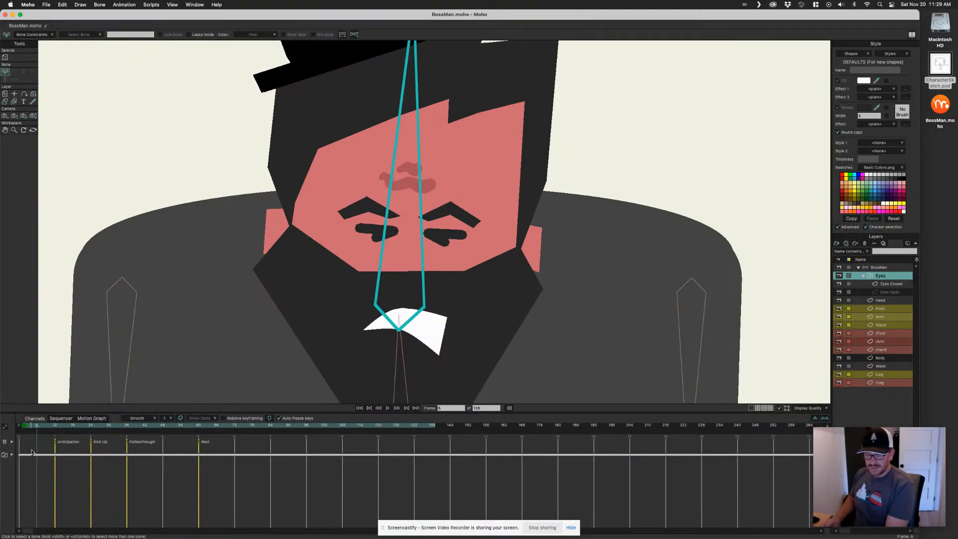
key("super+Right")
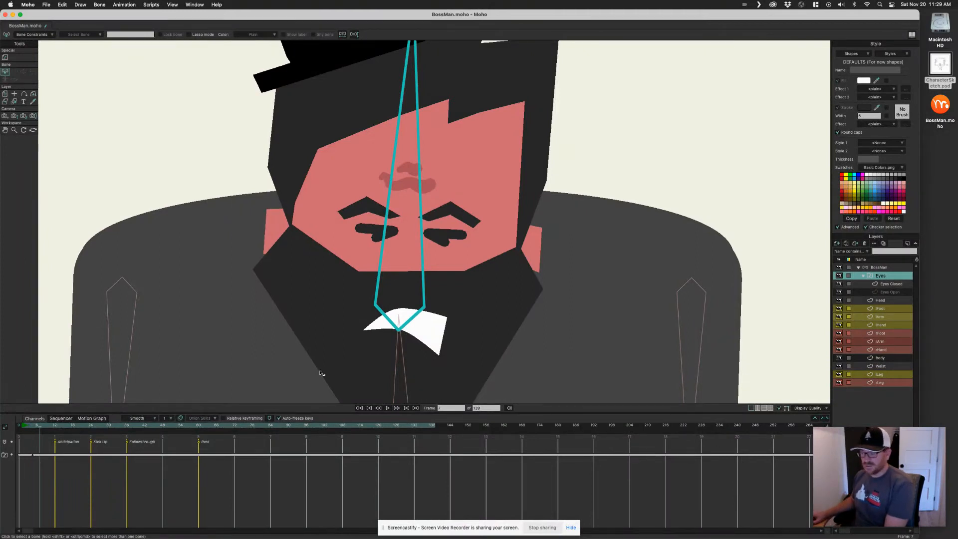
right_click(889, 279)
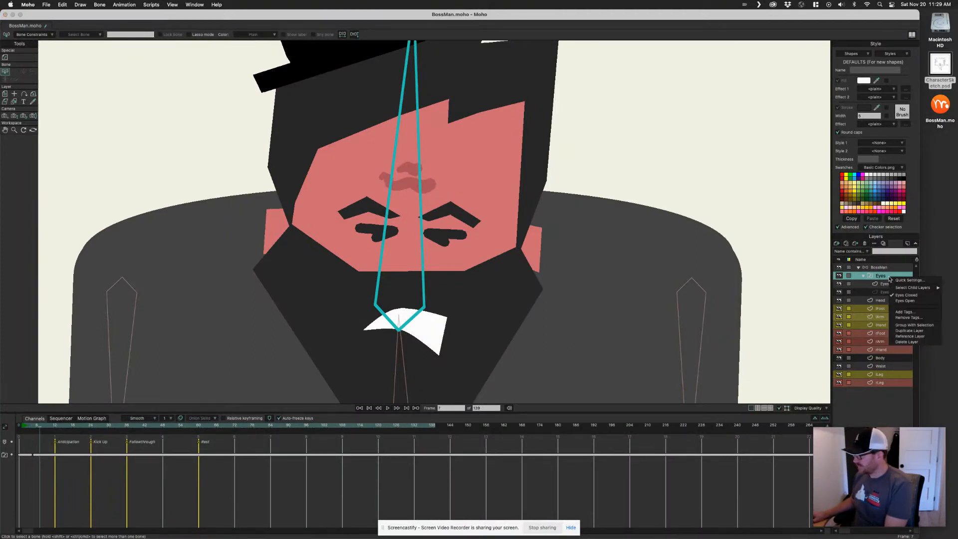
left_click(900, 303)
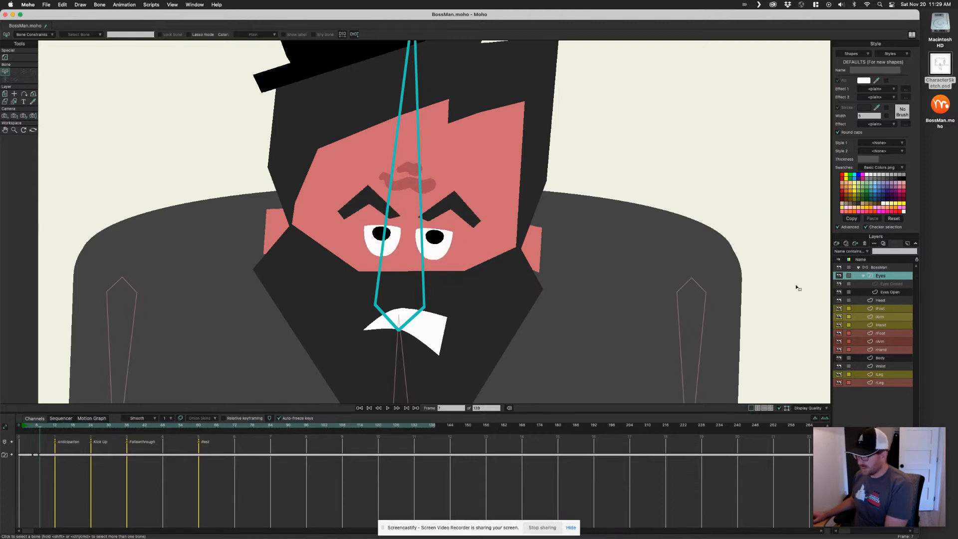
- Select the BossMan bone layer and keyframe the standing pose at frame 12, at the Anticipation marker
mouse_move(45, 430)
left_mouse_down()
mouse_move(26, 430)
mouse_move(55, 435)
left_mouse_up()
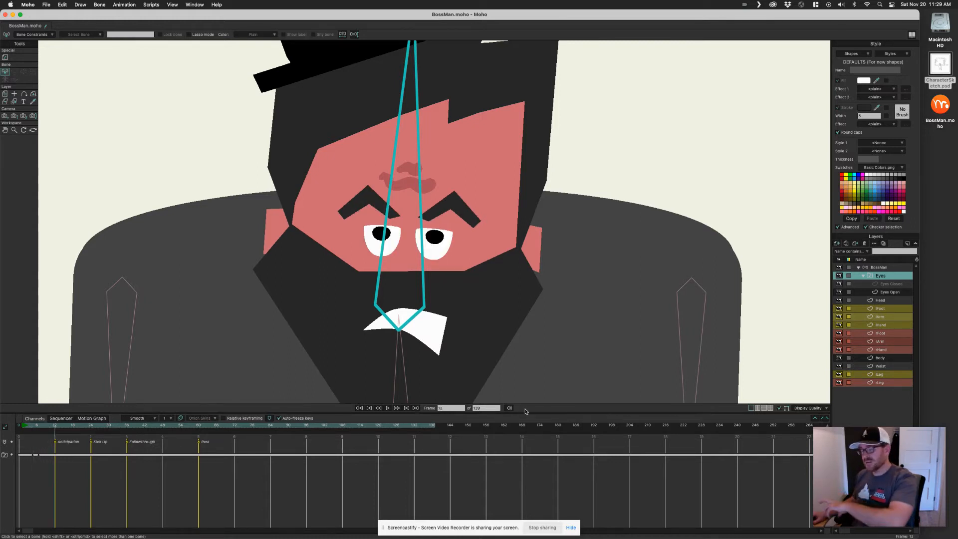
left_click(881, 268)
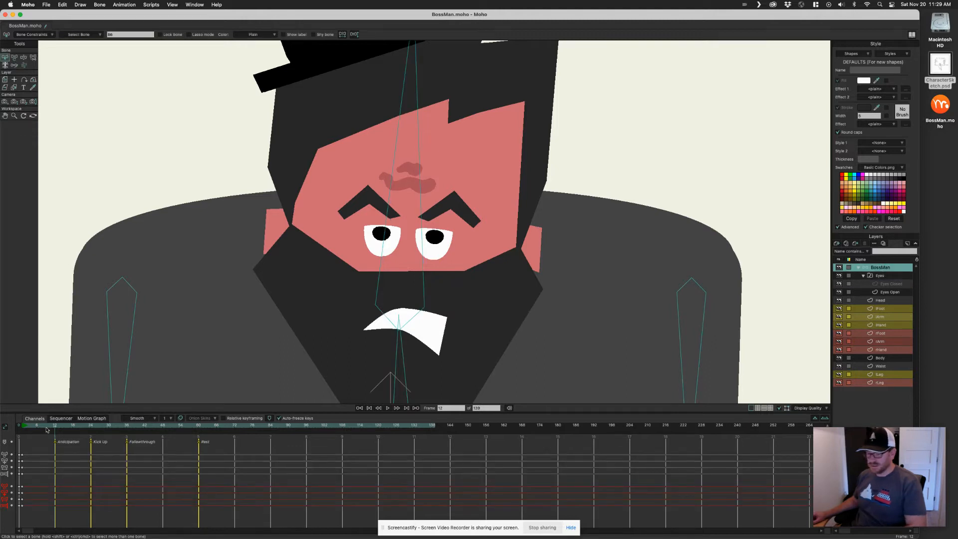
mouse_move(40, 430)
left_mouse_down()
mouse_move(22, 434)
mouse_move(55, 432)
left_mouse_up()
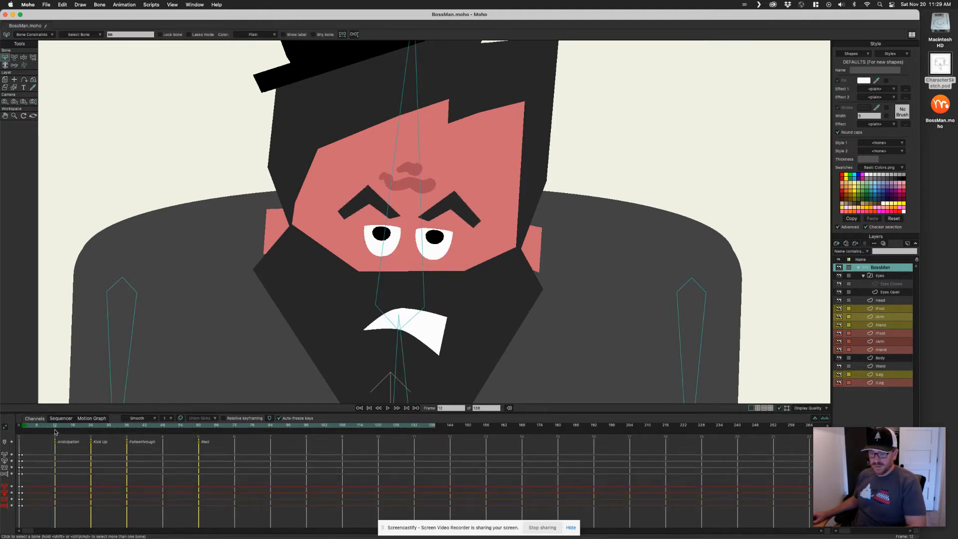
scroll(356, 298, "down", 8)
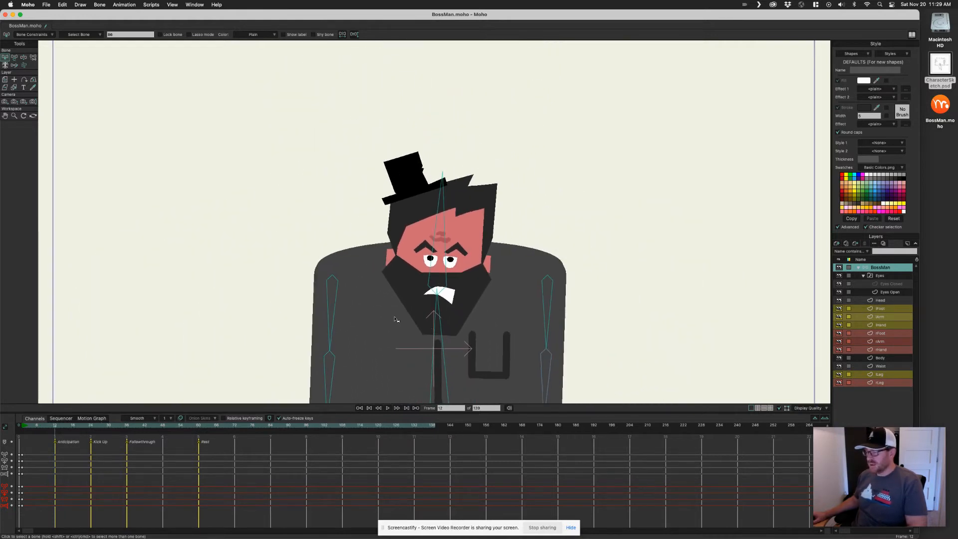
scroll(403, 270, "down", 3)
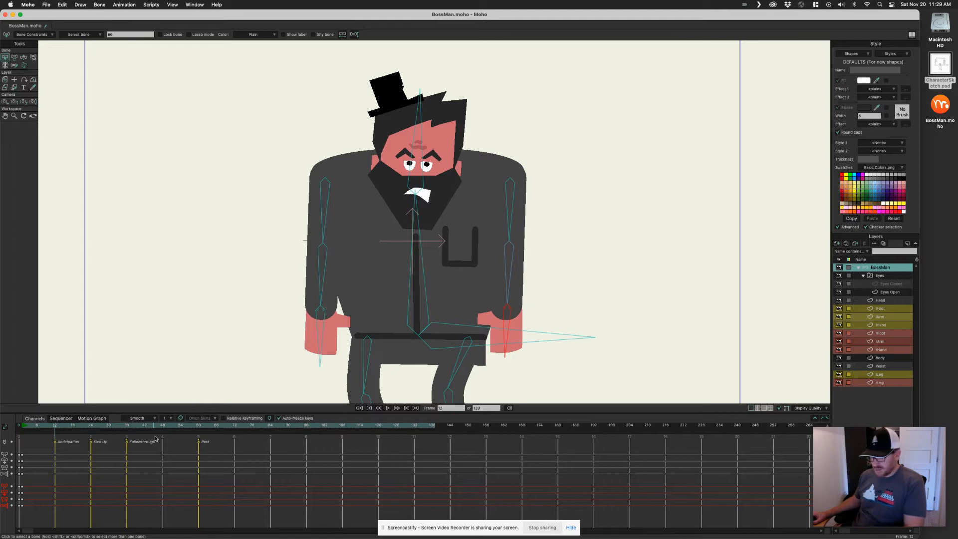
- At frame 6, raise the hip bone slightly to straighten the legs and bend both elbows slightly outward
left_click(37, 426)
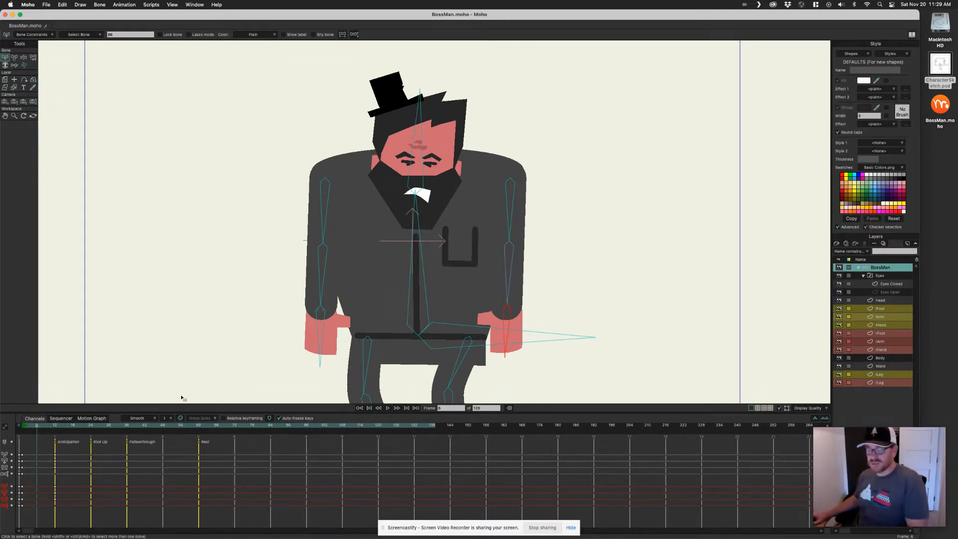
left_click(22, 426)
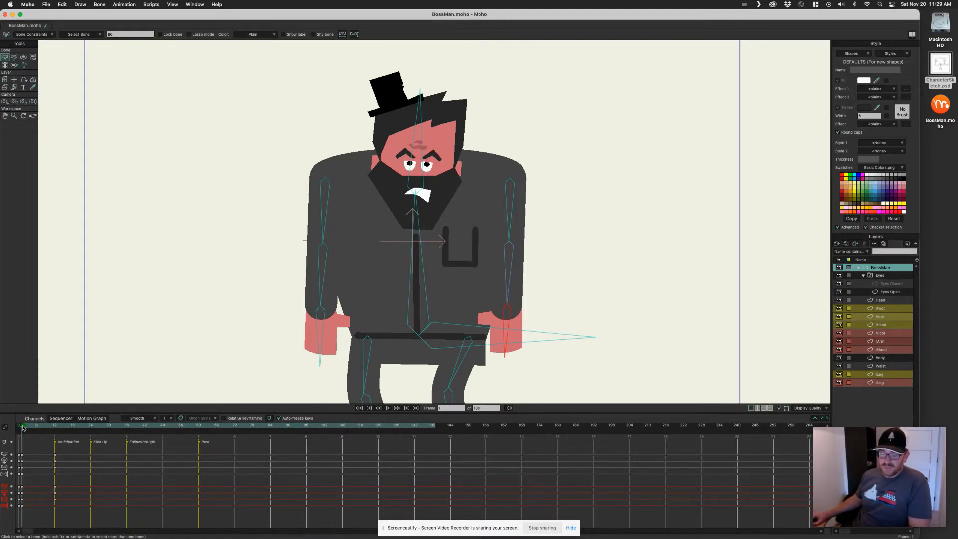
left_click(56, 427)
left_click_drag(56, 427, 39, 437)
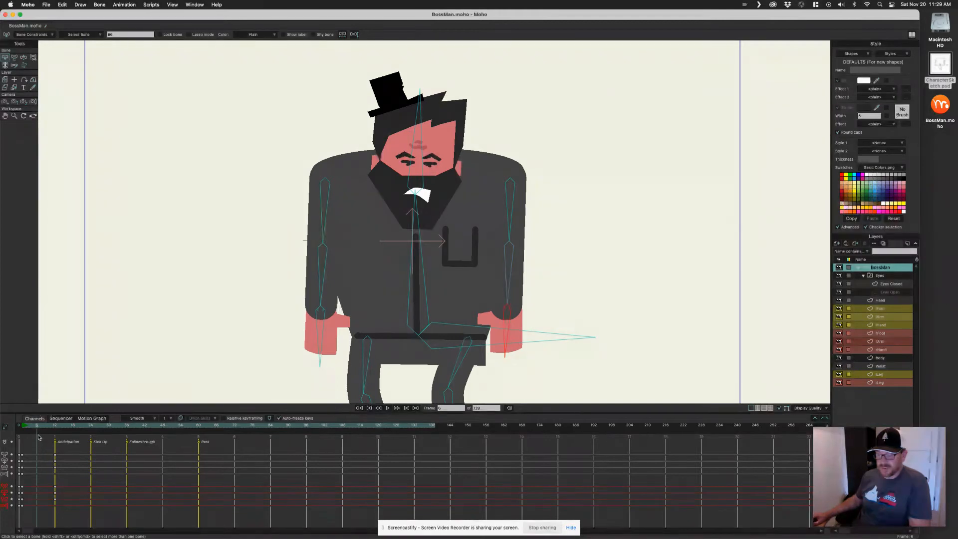
left_click(548, 340)
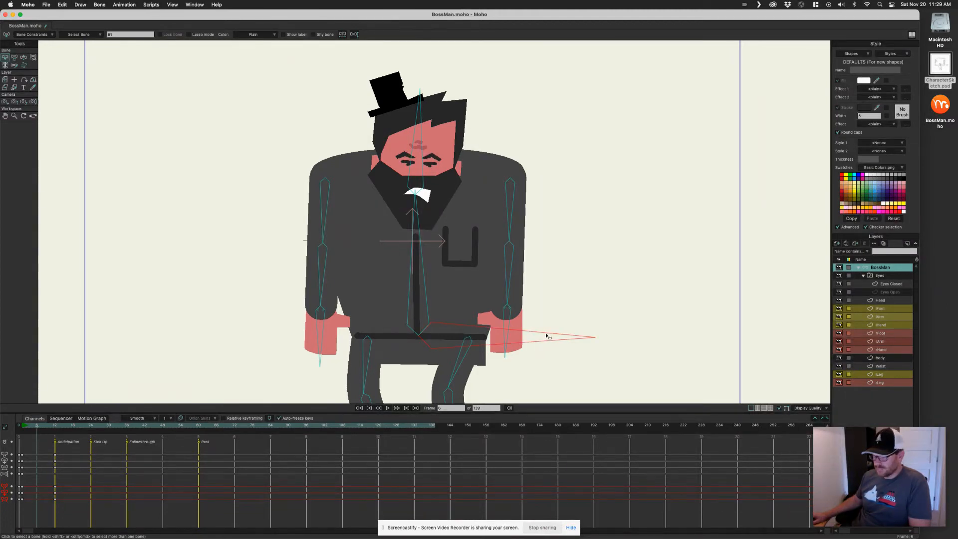
key("z")
left_click_drag(547, 336, 547, 329)
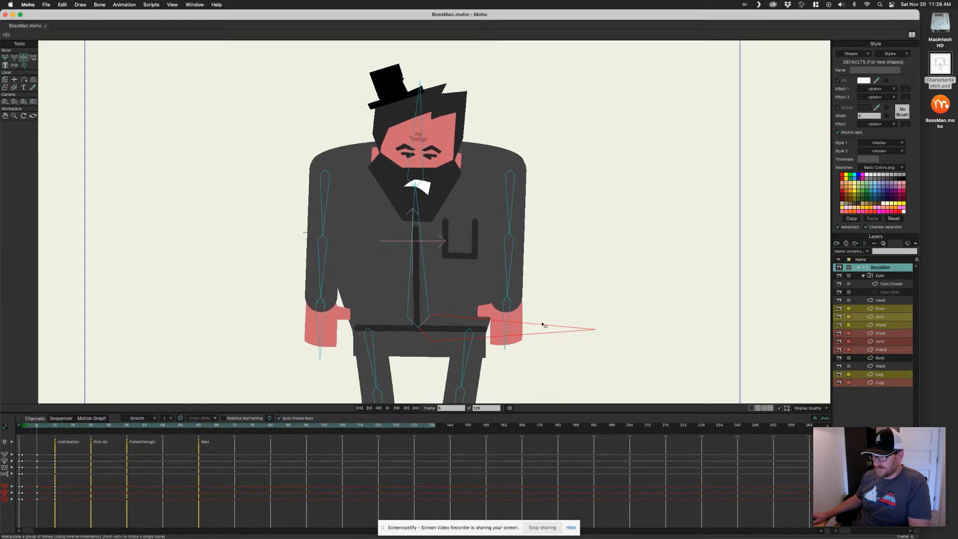
left_click_drag(507, 306, 515, 278)
left_click_drag(321, 273, 324, 253)
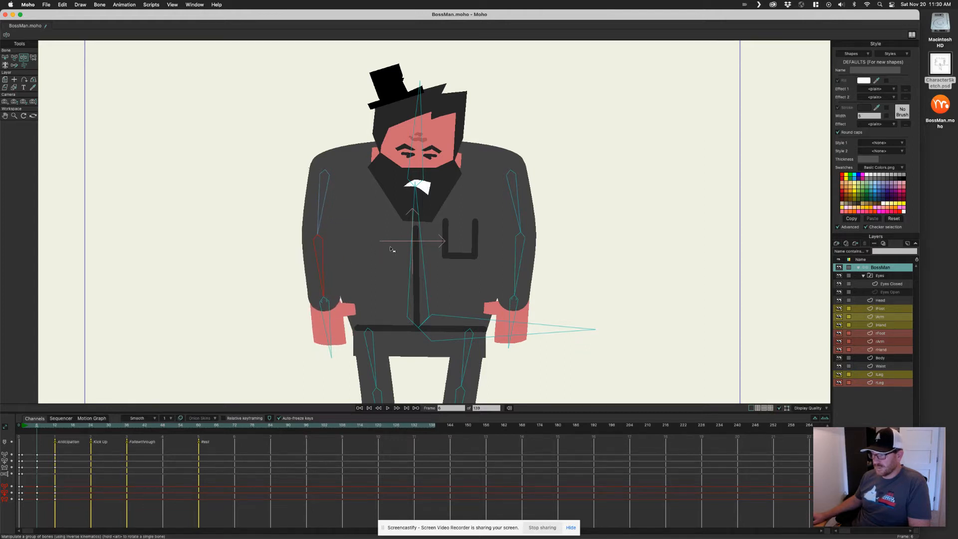
- Review the motion from frame 1 to 12, then at frame 18 lower the hips into a crouch and lean the torso left
scroll(441, 250, "down", 5)
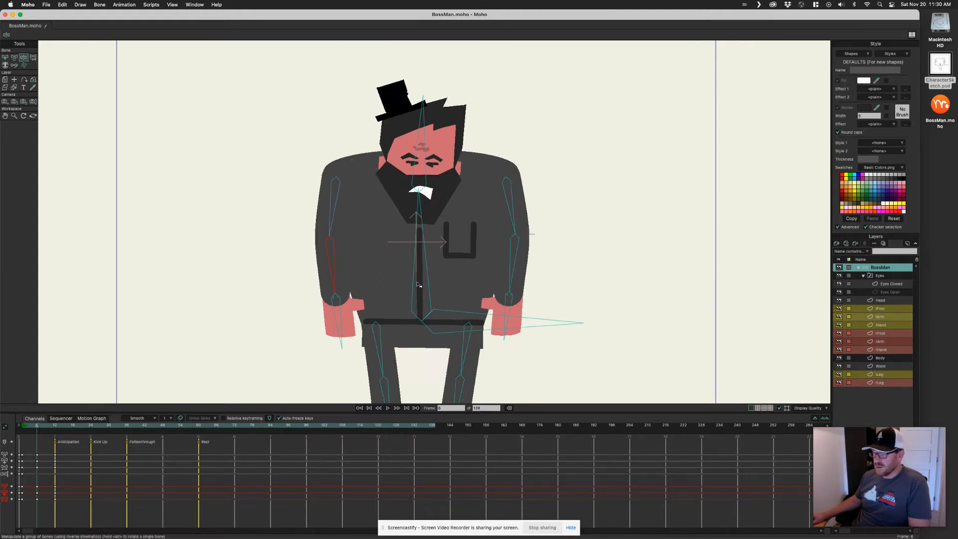
left_click(22, 427)
left_click_drag(23, 427, 56, 429)
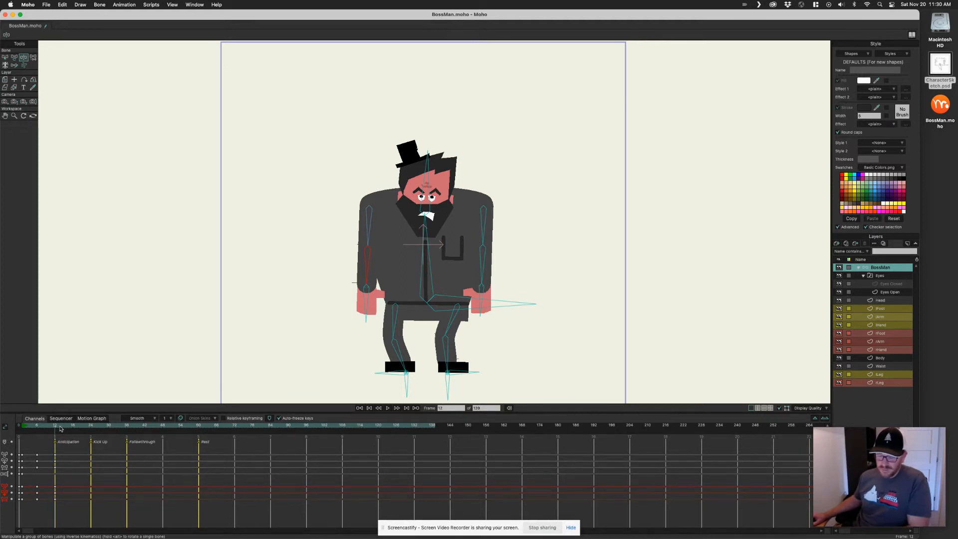
mouse_move(55, 429)
left_mouse_down()
mouse_move(90, 427)
mouse_move(31, 431)
mouse_move(55, 431)
left_mouse_up()
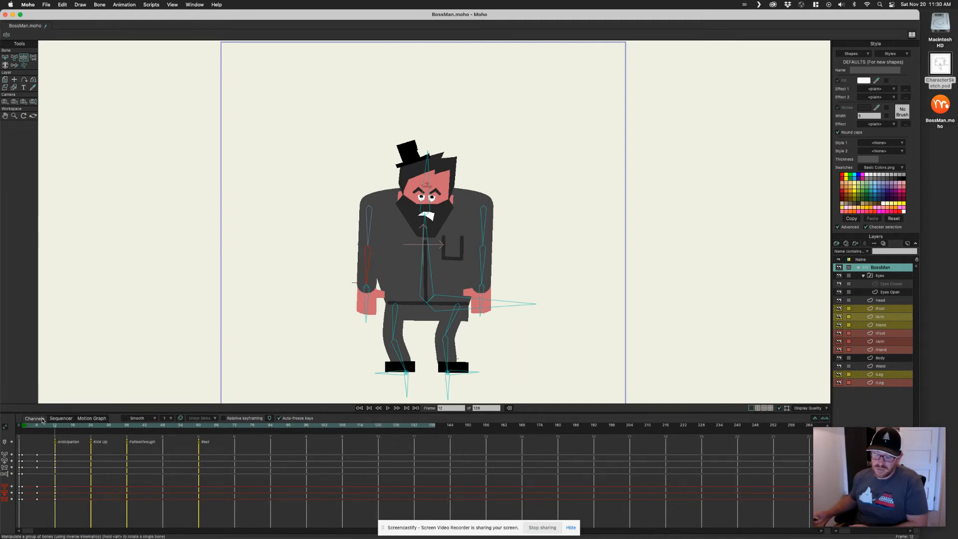
mouse_move(58, 430)
left_mouse_down()
mouse_move(83, 432)
mouse_move(62, 432)
mouse_move(72, 433)
left_mouse_up()
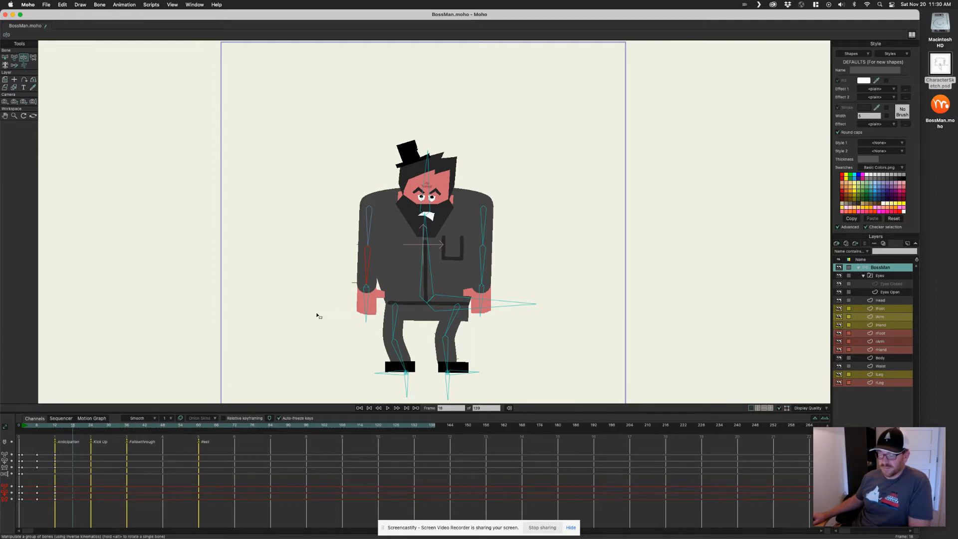
scroll(364, 294, "up", 4)
left_click_drag(413, 283, 411, 270)
scroll(403, 287, "up", 2)
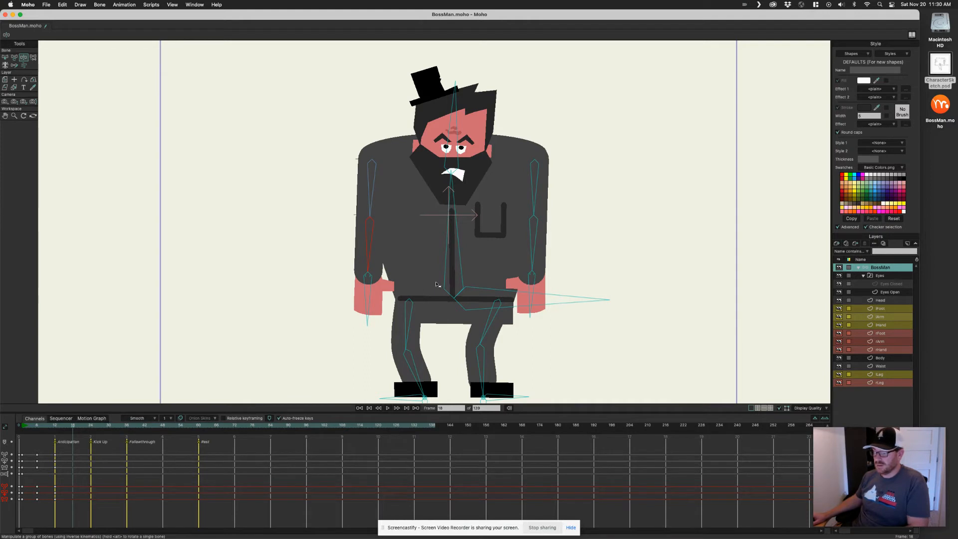
scroll(431, 291, "down", 1)
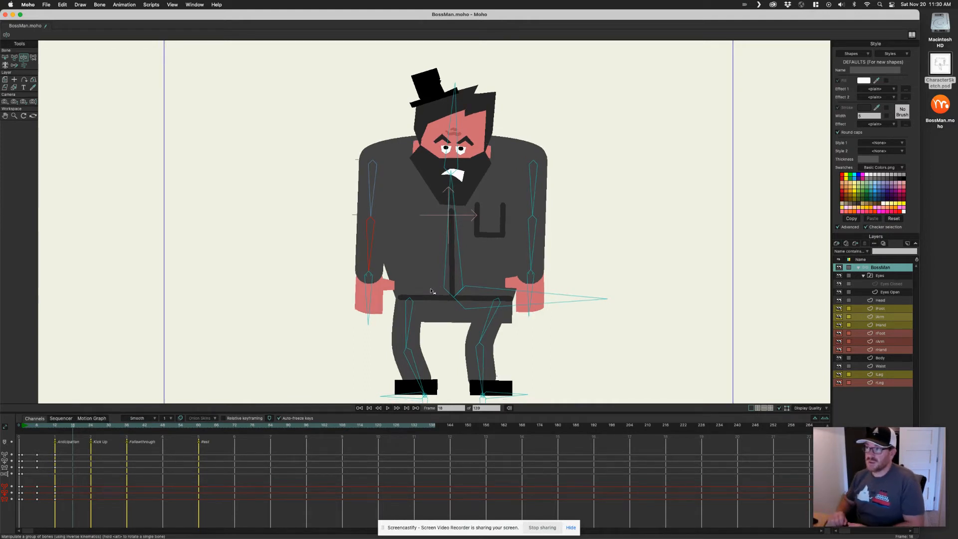
scroll(435, 302, "down", 2)
left_click_drag(557, 295, 557, 307)
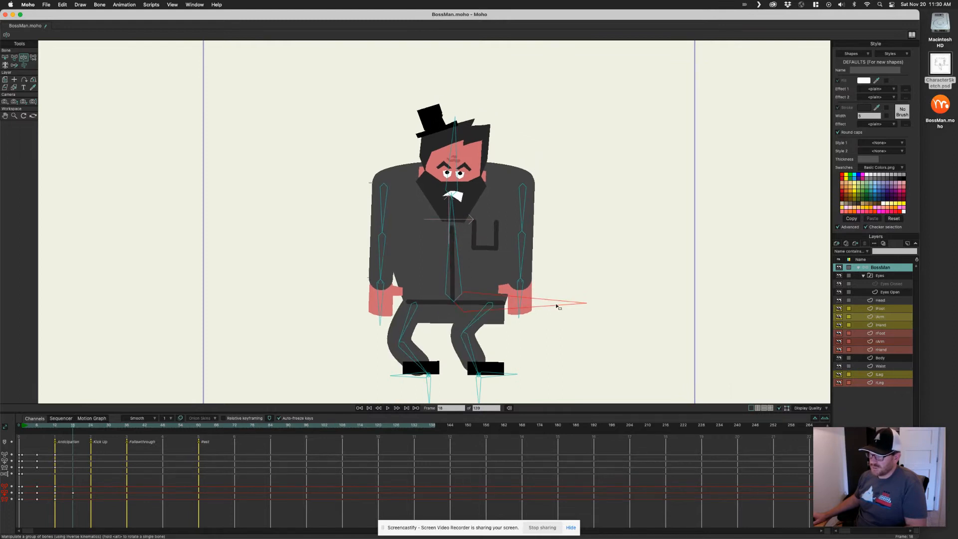
left_click_drag(495, 253, 442, 225)
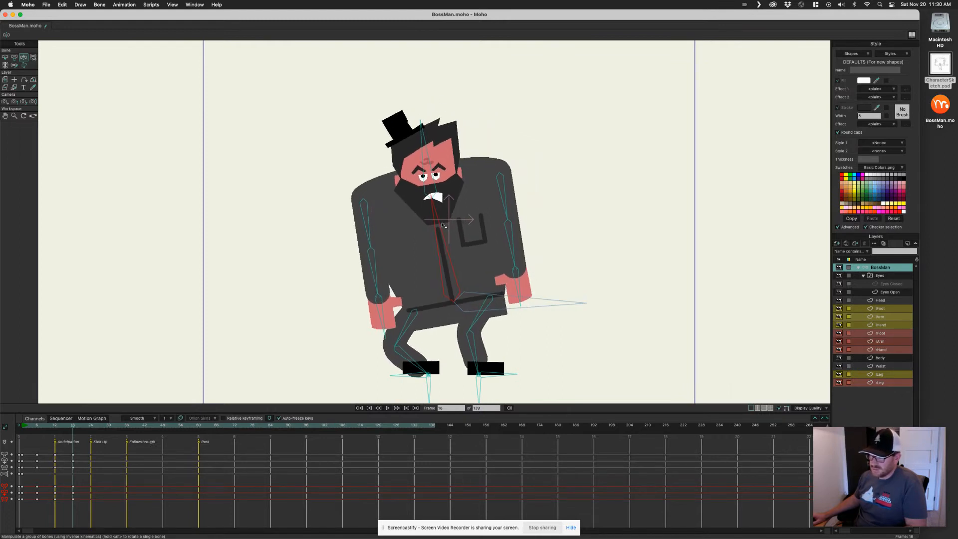
- Bend both of the character's elbows outward at frame 18, bringing the hands in toward the hips
mouse_move(386, 276)
left_mouse_down()
mouse_move(367, 265)
mouse_move(369, 279)
left_mouse_up()
mouse_move(509, 259)
left_mouse_down()
mouse_move(546, 244)
mouse_move(524, 260)
mouse_move(531, 240)
mouse_move(518, 250)
left_mouse_up()
left_click_drag(518, 302, 516, 298)
left_click_drag(461, 343, 468, 324)
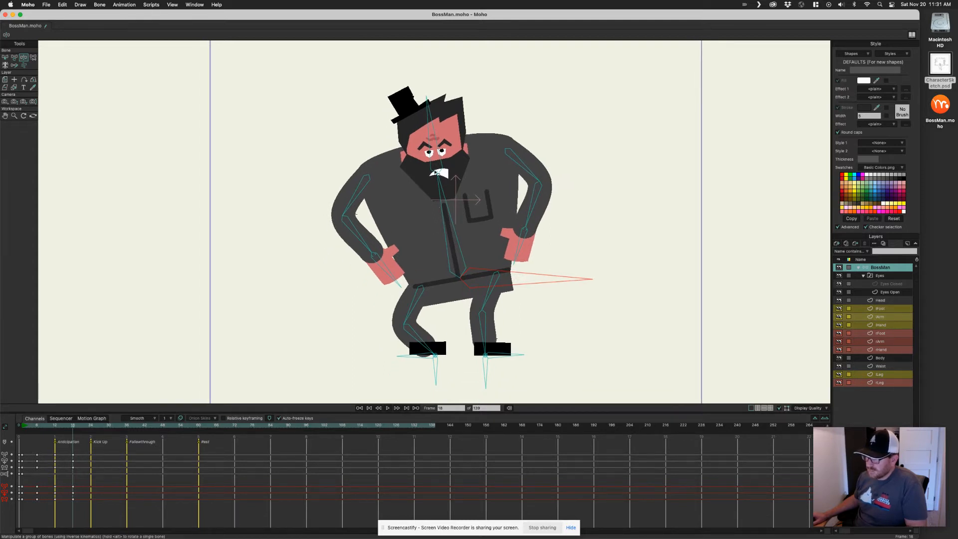
- Refine the frame 18 crouch by tilting the head left, shifting the hips left and down, and adjusting the torso lean
left_click_drag(433, 152, 422, 147)
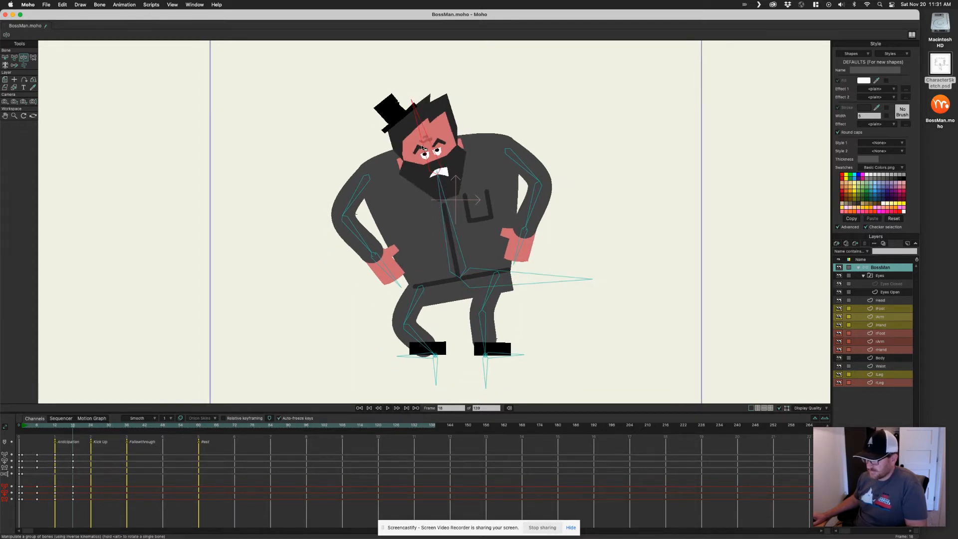
left_click_drag(448, 192, 446, 193)
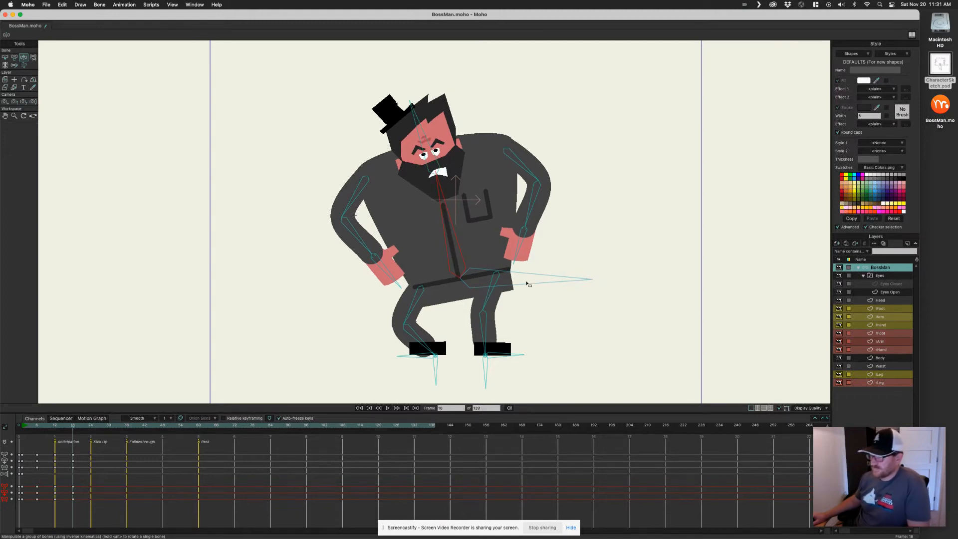
left_click_drag(528, 283, 529, 285)
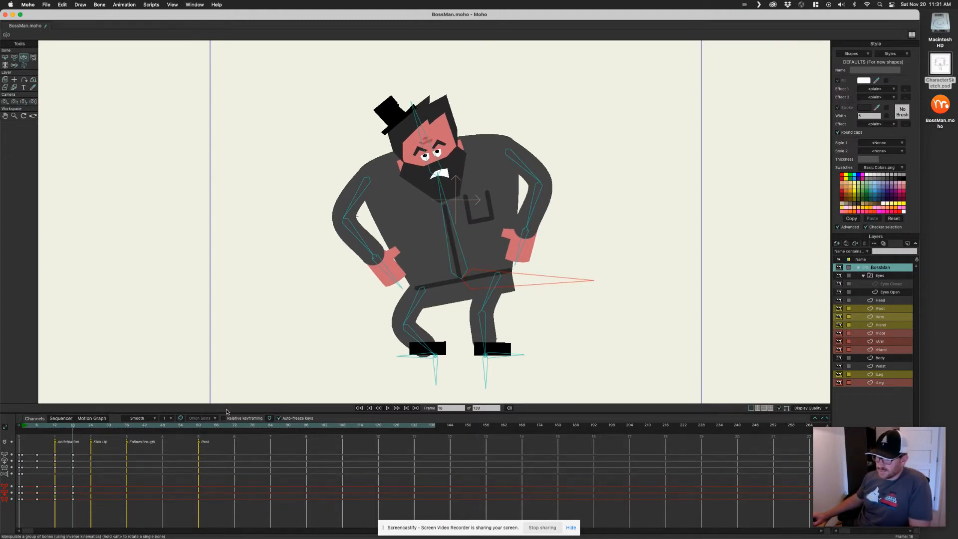
mouse_move(67, 428)
left_mouse_down()
mouse_move(53, 433)
mouse_move(74, 433)
left_mouse_up()
mouse_move(524, 294)
left_mouse_down()
mouse_move(510, 282)
mouse_move(517, 289)
left_mouse_up()
left_click(448, 204)
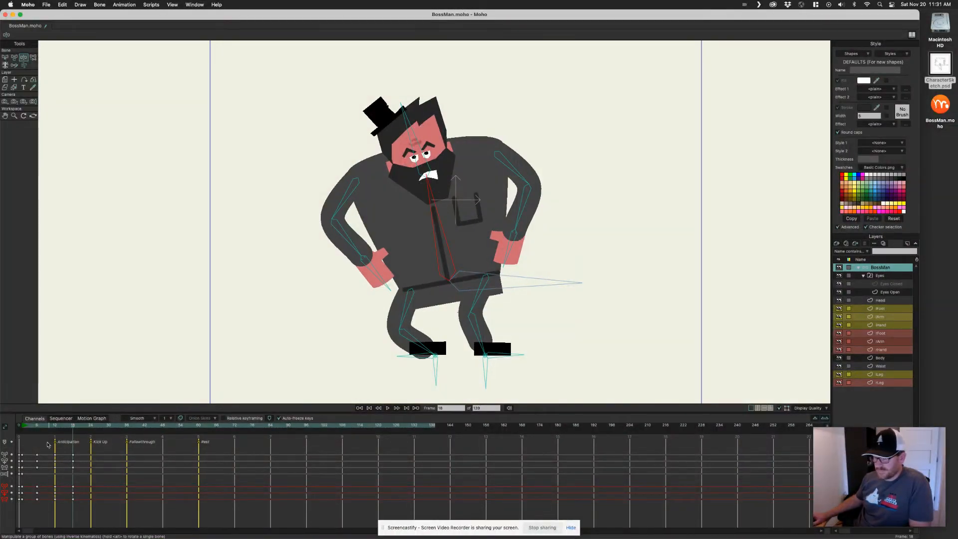
- At frame 24, lean the torso and head slightly further left, nudge one forearm inward and ease the hips left
mouse_move(70, 430)
left_mouse_down()
mouse_move(59, 431)
mouse_move(73, 430)
left_mouse_up()
left_click_drag(49, 436, 89, 445)
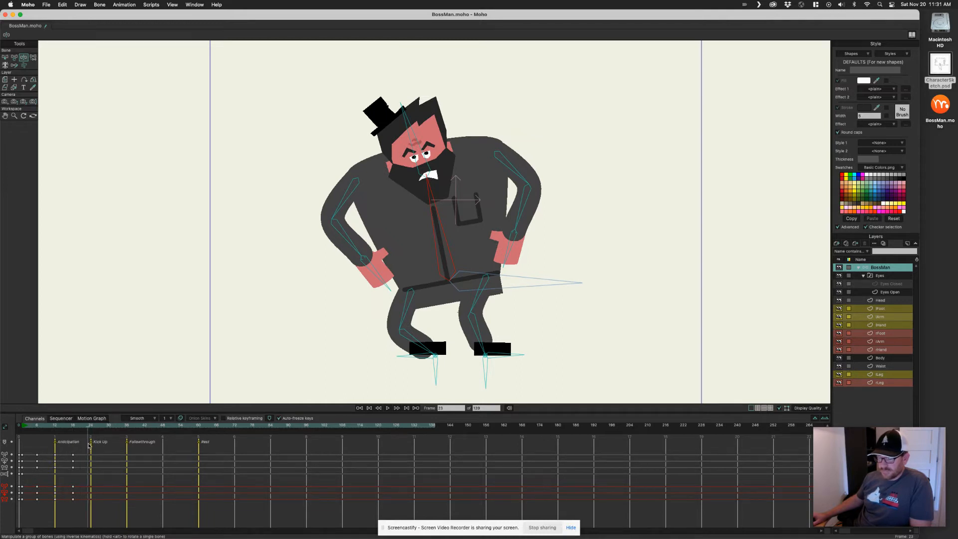
left_click_drag(422, 195, 417, 195)
left_click_drag(517, 208, 516, 208)
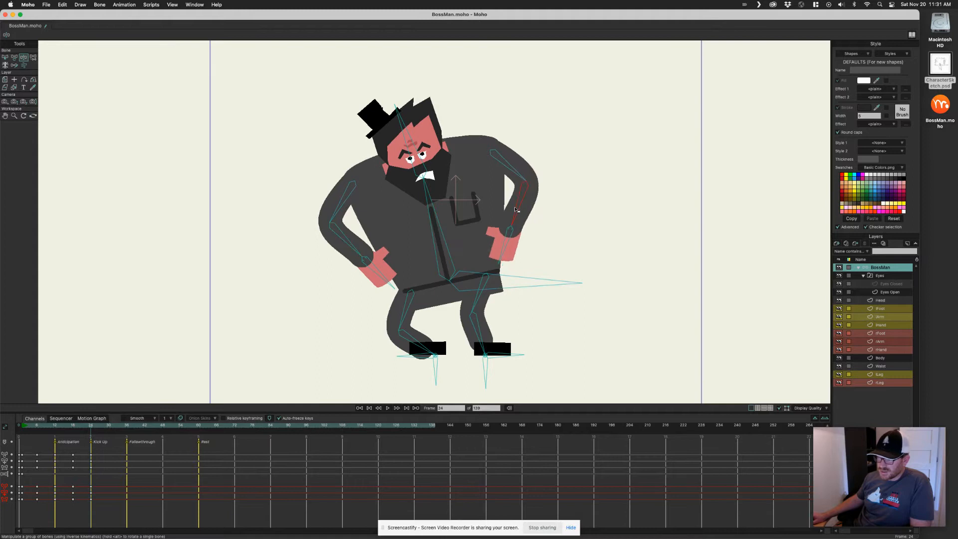
left_click(414, 144)
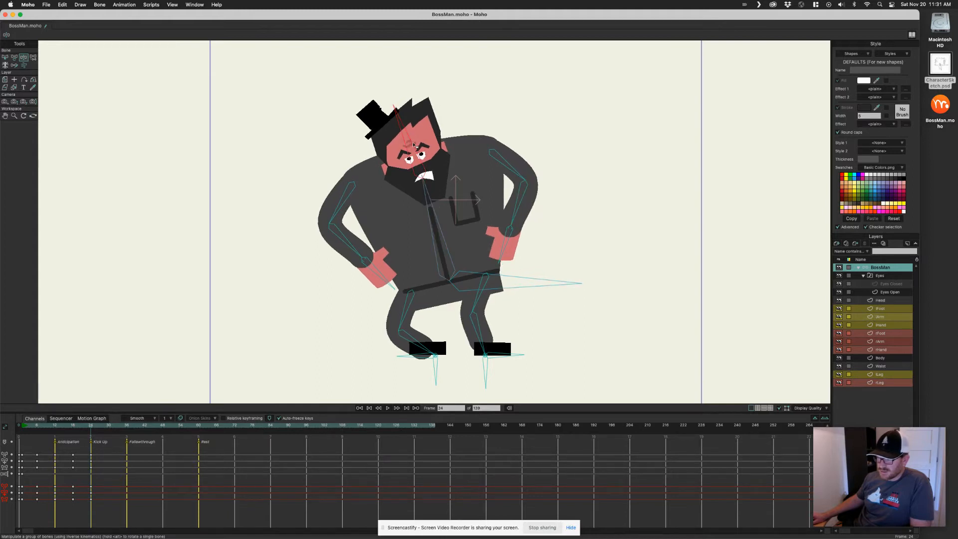
left_click(536, 279)
mouse_move(66, 428)
left_mouse_down()
mouse_move(58, 430)
mouse_move(84, 429)
left_mouse_up()
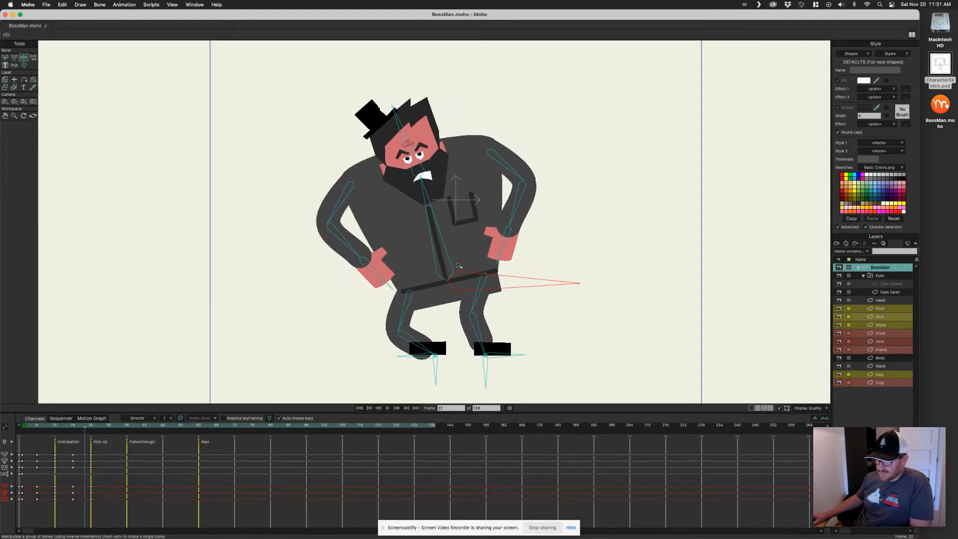
left_click_drag(507, 282, 507, 283)
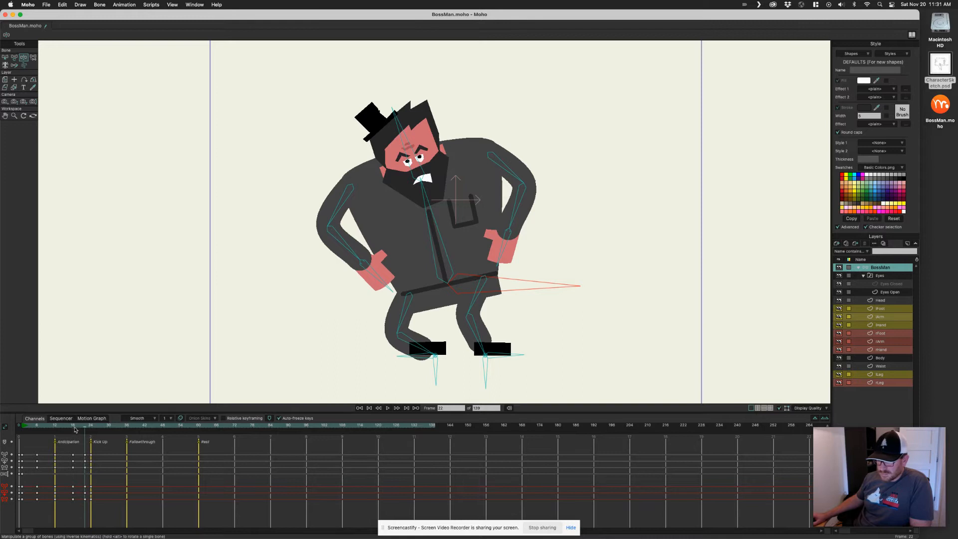
key("super+z")
- Deepen the frame 24 crouch by shifting the hips slightly left and down
left_click(91, 428)
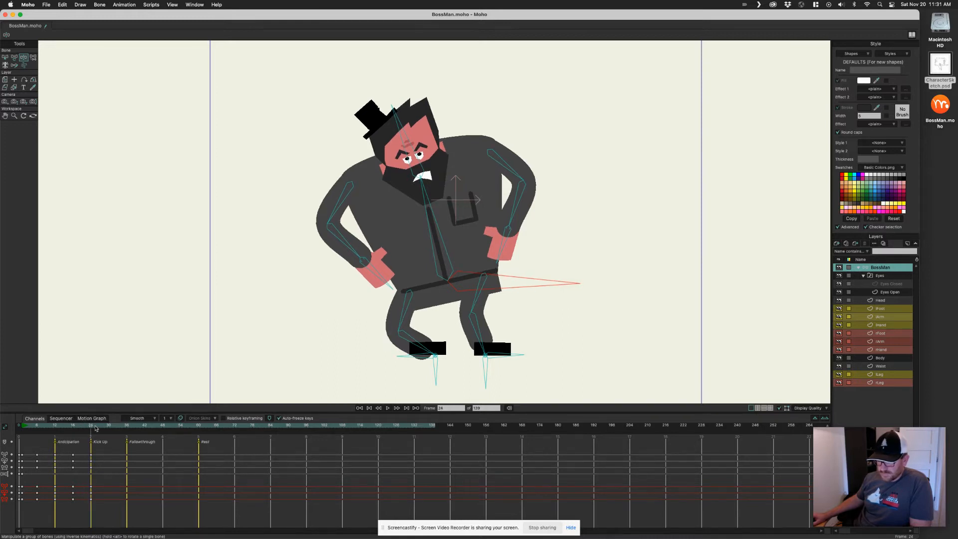
left_click_drag(509, 289, 505, 290)
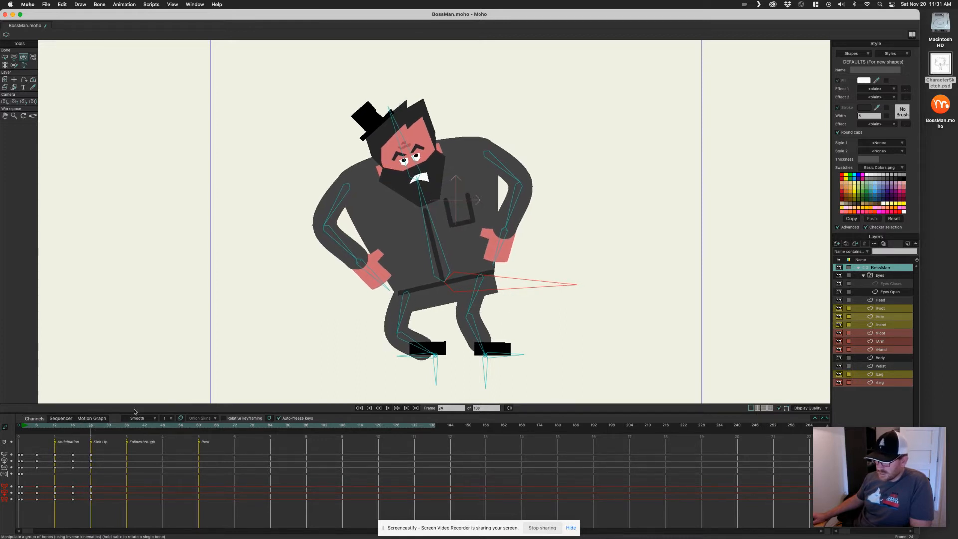
mouse_move(86, 427)
left_mouse_down()
mouse_move(53, 428)
mouse_move(92, 427)
left_mouse_up()
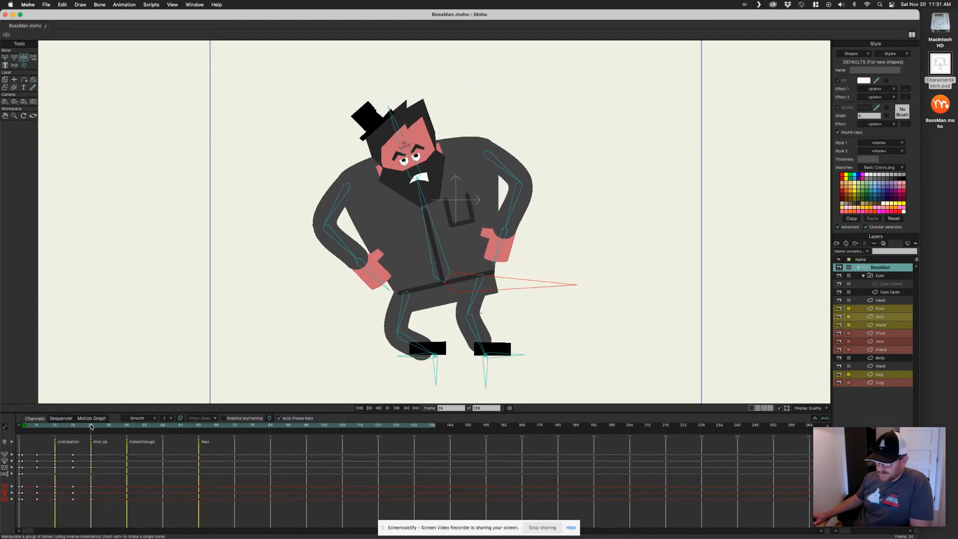
left_click_drag(513, 280, 522, 289)
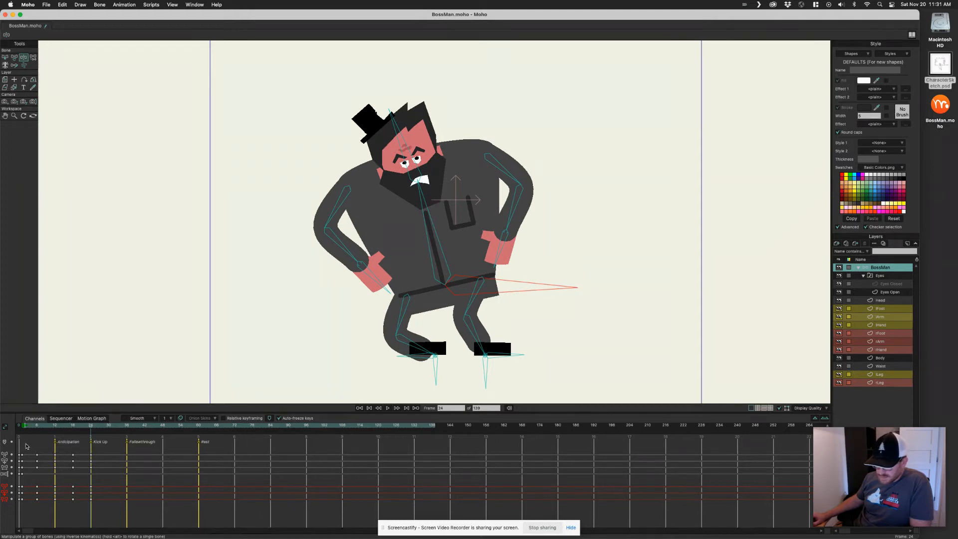
- Rotate both of the character's hands at frame 24 so they turn in toward the body
mouse_move(90, 431)
left_mouse_down()
mouse_move(30, 428)
mouse_move(91, 428)
left_mouse_up()
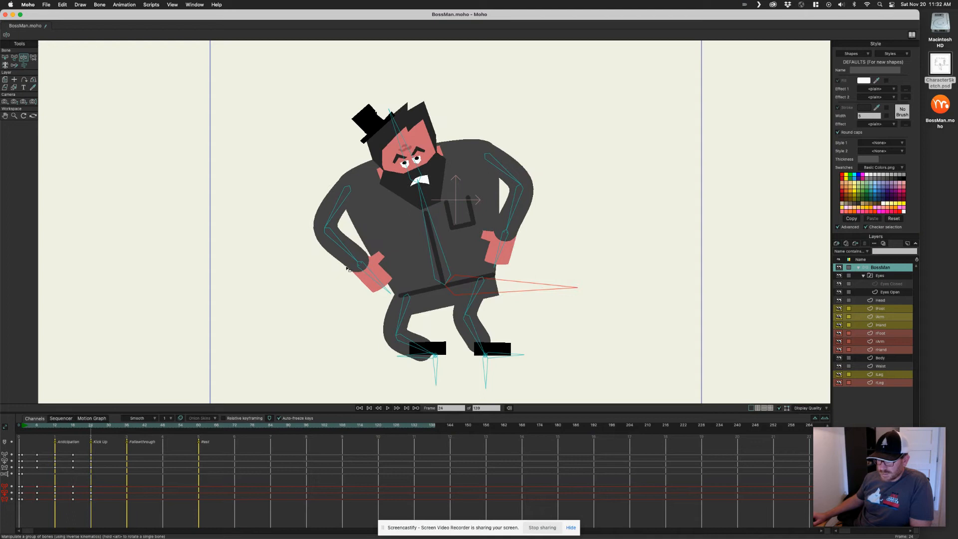
left_click_drag(362, 255, 389, 271)
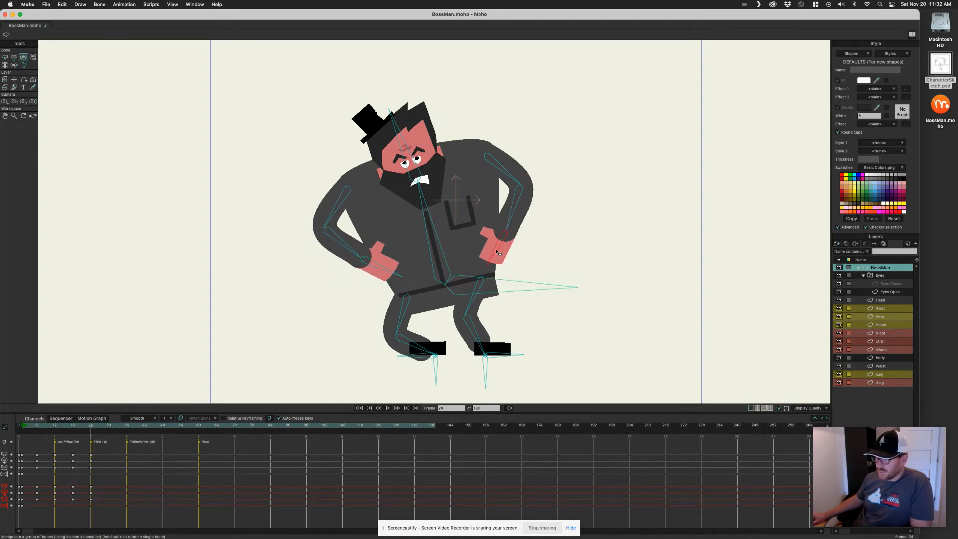
left_click_drag(497, 248, 474, 233)
- Review the crouch motion around frames 12 to 24 and select the bone keyframes at frames 18 and 24
mouse_move(80, 429)
left_mouse_down()
mouse_move(55, 429)
mouse_move(94, 429)
mouse_move(56, 429)
mouse_move(90, 430)
mouse_move(59, 430)
mouse_move(85, 432)
mouse_move(75, 433)
left_mouse_up()
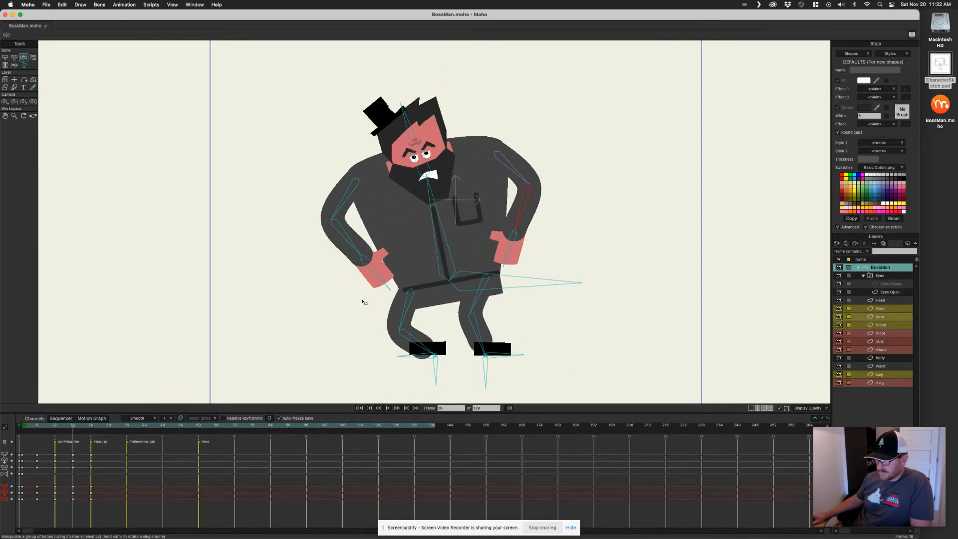
left_click_drag(59, 430, 78, 426)
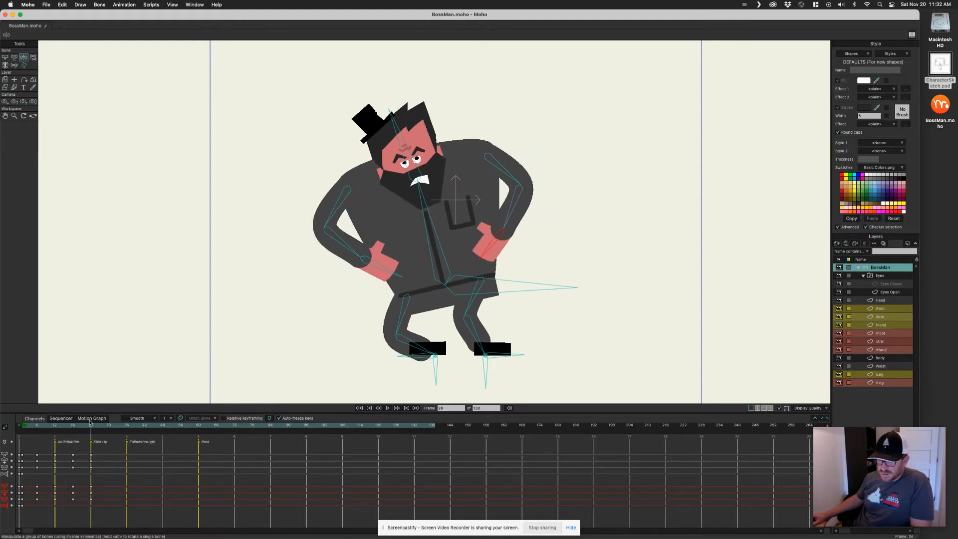
left_click_drag(83, 469, 67, 474)
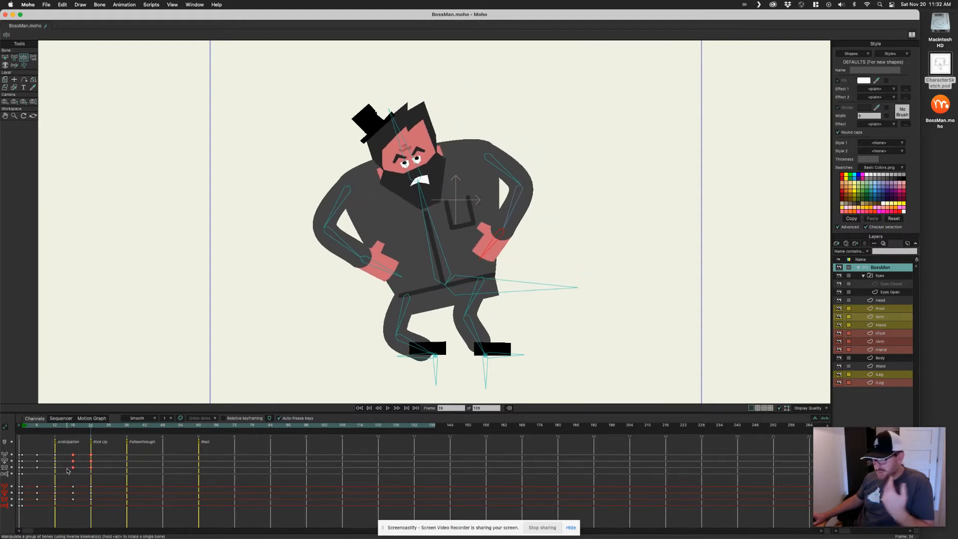
left_click_drag(68, 429, 89, 446)
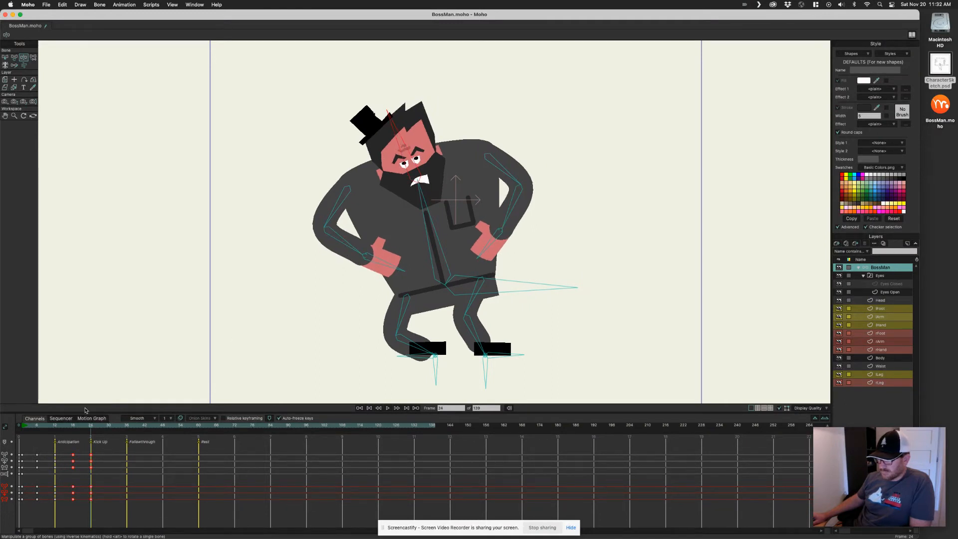
- At frame 36, raise the hips, lean the torso left, fold one arm toward the chest and swing the other overhead
left_click_drag(86, 426, 129, 447)
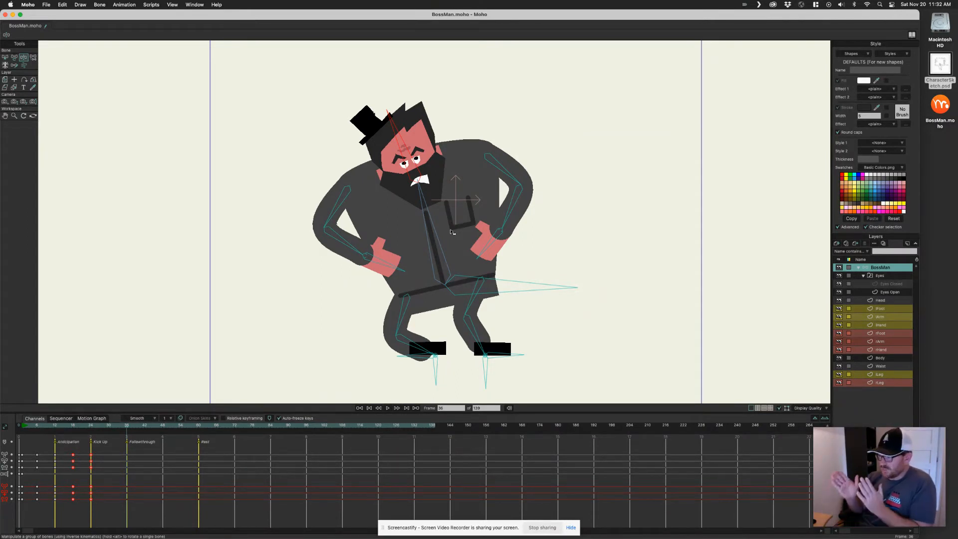
left_click_drag(509, 288, 509, 264)
left_click_drag(426, 170, 396, 180)
left_click_drag(353, 250, 365, 220)
left_click_drag(483, 181, 529, 68)
left_click_drag(527, 151, 546, 233)
left_click_drag(527, 167, 517, 89)
left_click_drag(501, 149, 487, 147)
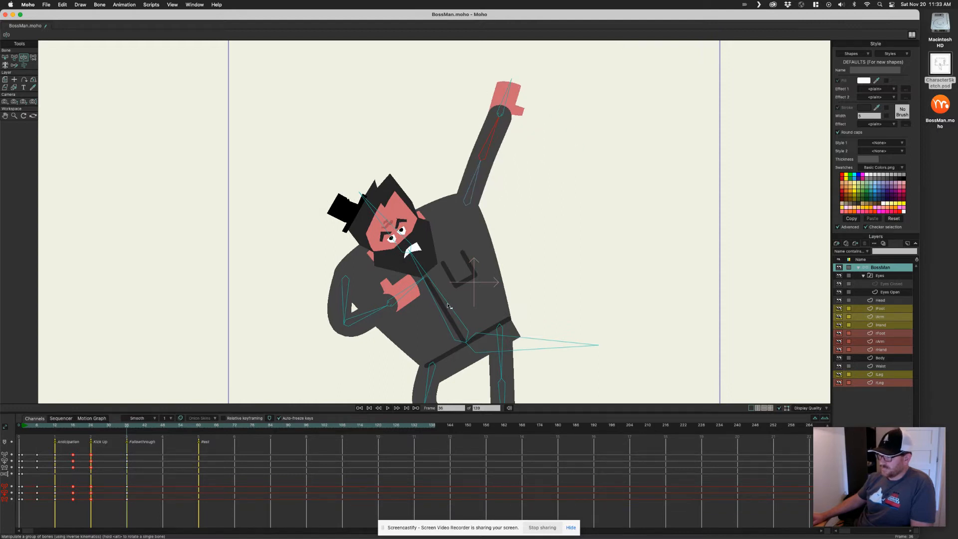
- Raise the hips at frame 36, lean the torso and head further left, and kick one foot up high
left_click_drag(532, 341, 532, 285)
scroll(544, 301, "down", 1)
left_click_drag(452, 222, 441, 224)
left_click_drag(382, 162, 375, 168)
scroll(499, 354, "right", 3)
left_click_drag(442, 389, 498, 146)
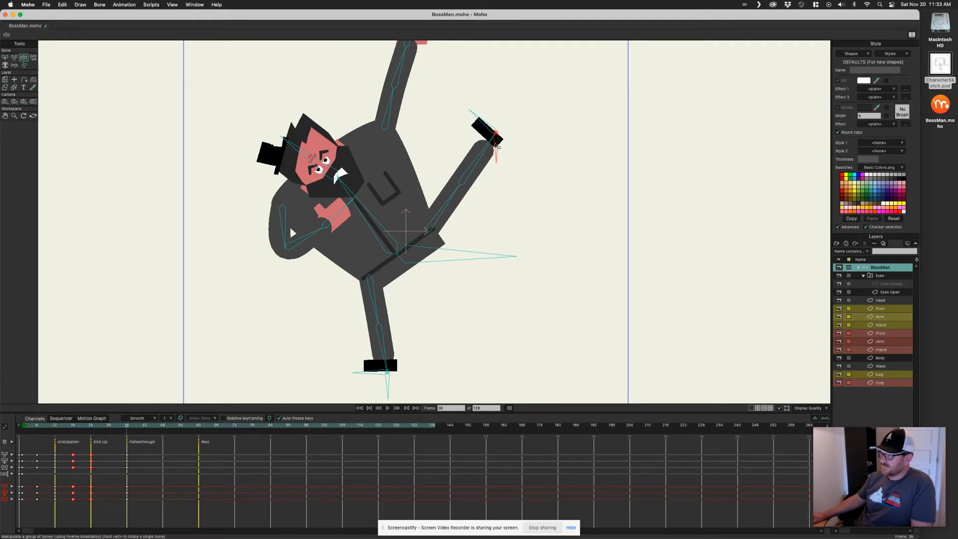
- Tilt the hips further at frame 36 and bend the raised arm back above the head
left_click_drag(487, 263, 487, 243)
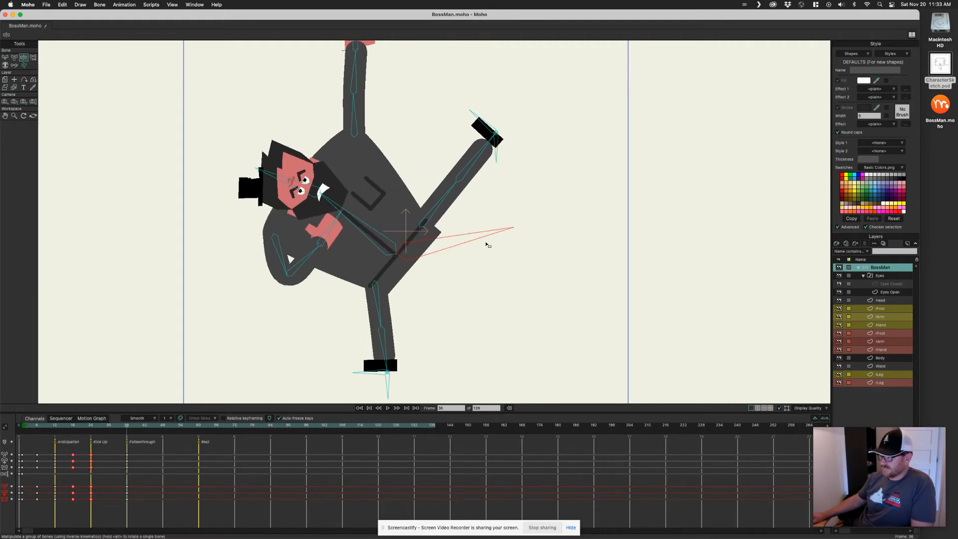
left_click_drag(409, 166, 430, 225)
left_click_drag(372, 124, 382, 194)
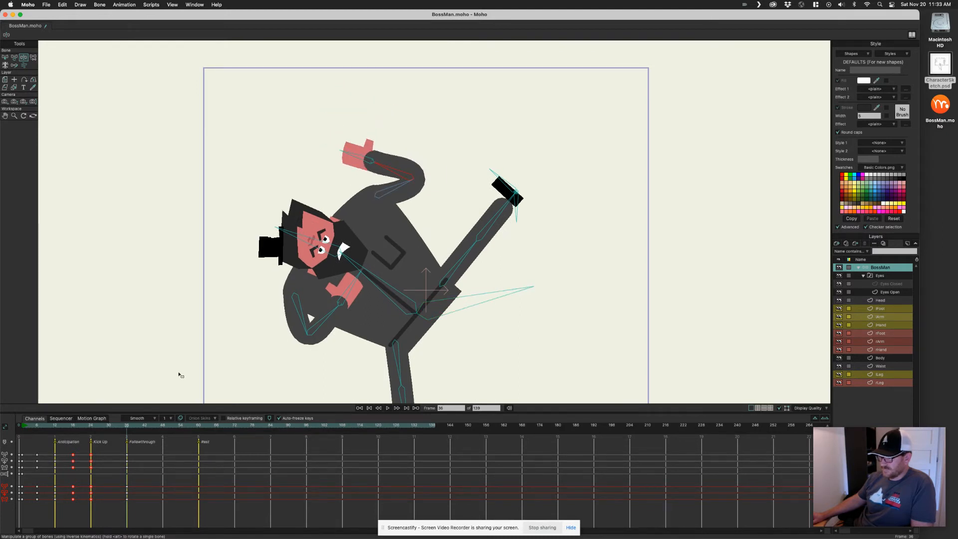
- Refine the frame 36 kick by nudging the raised foot up and inward and shifting the hips slightly
mouse_move(116, 426)
left_mouse_down()
mouse_move(71, 429)
mouse_move(137, 429)
mouse_move(83, 434)
mouse_move(127, 442)
mouse_move(91, 443)
mouse_move(127, 438)
left_mouse_up()
scroll(459, 268, "down", 2)
left_click_drag(471, 249, 494, 240)
left_click(484, 183)
left_click_drag(495, 157, 488, 152)
left_click(510, 237)
left_click_drag(508, 235, 503, 235)
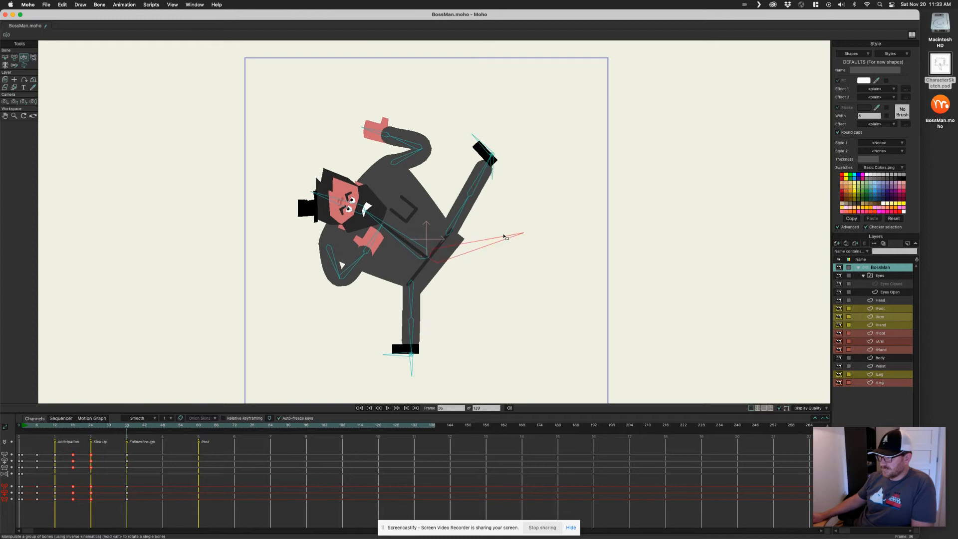
- Lean the torso further left at frame 36, adjust both bent arms and tilt the head down
left_click_drag(372, 216, 368, 221)
left_click_drag(343, 284, 359, 269)
left_click_drag(381, 146, 379, 152)
left_click_drag(323, 192, 321, 193)
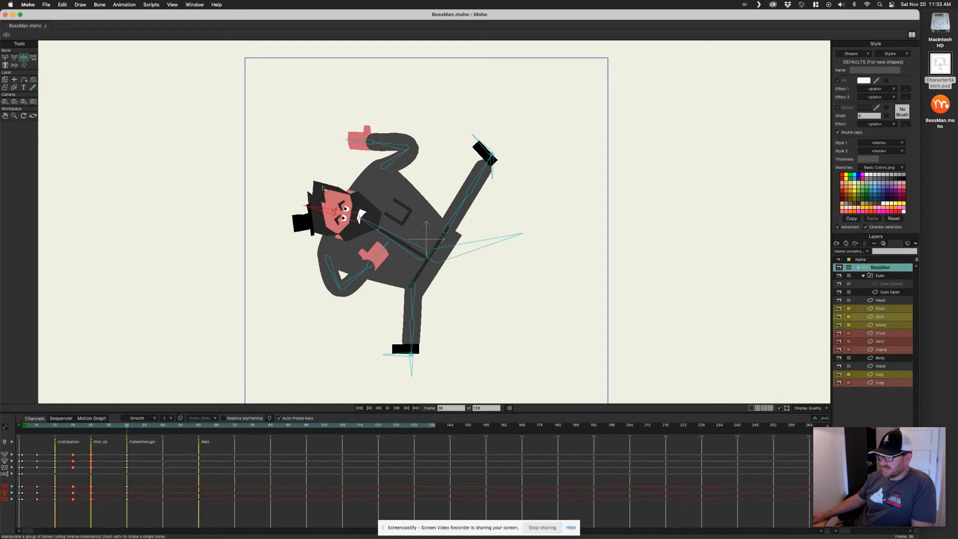
- Review the kick between frames 24 and 36 by comparing both poses and playing the motion
left_click(91, 426)
left_click(127, 427)
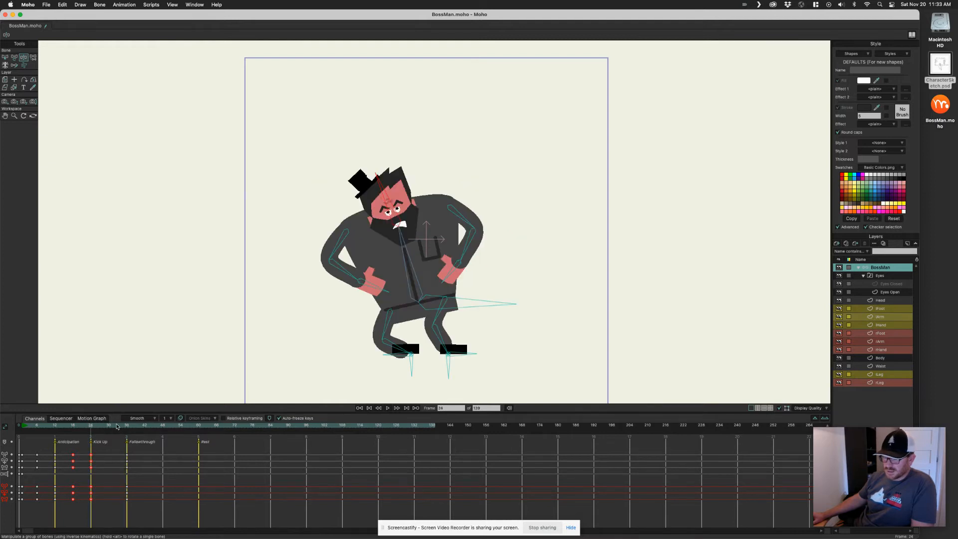
left_click(127, 426)
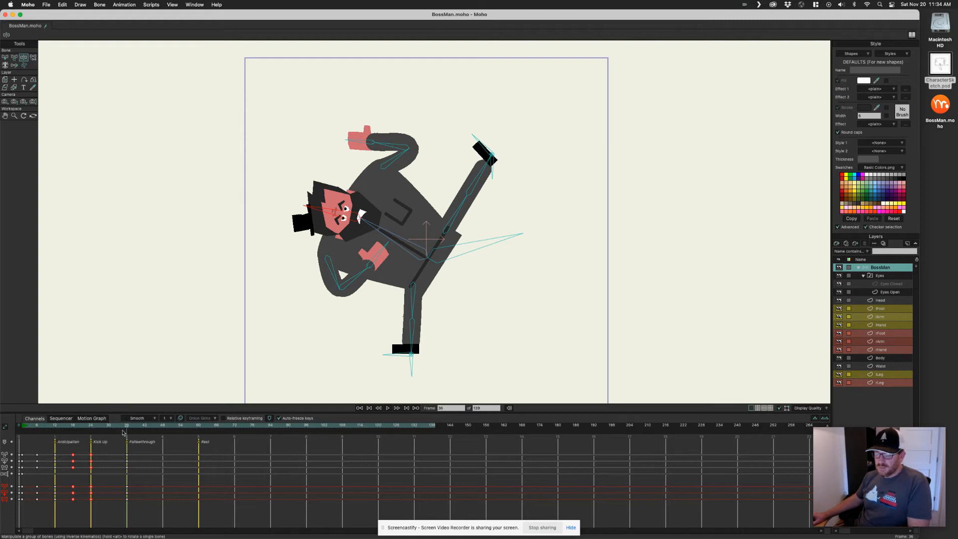
mouse_move(124, 431)
left_mouse_down()
mouse_move(91, 434)
mouse_move(110, 433)
left_mouse_up()
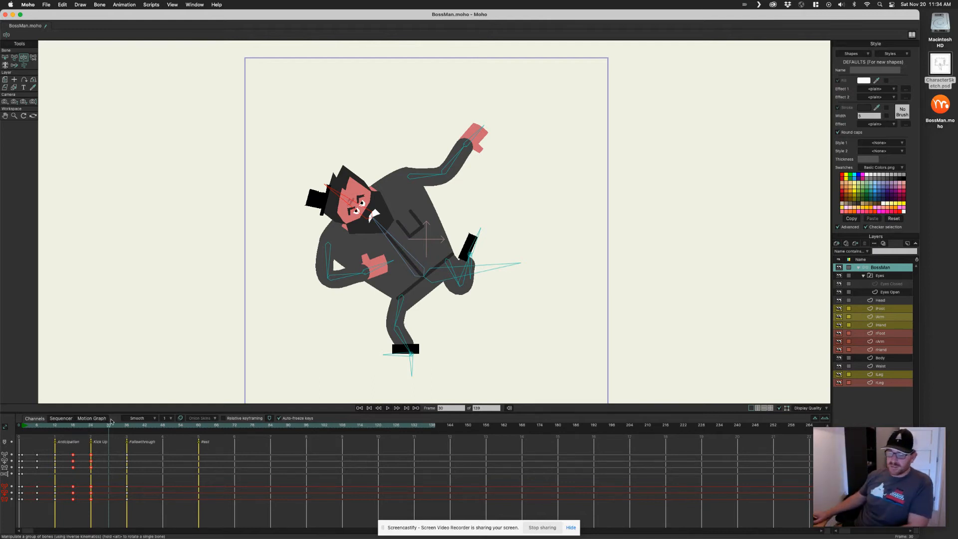
left_click(91, 427)
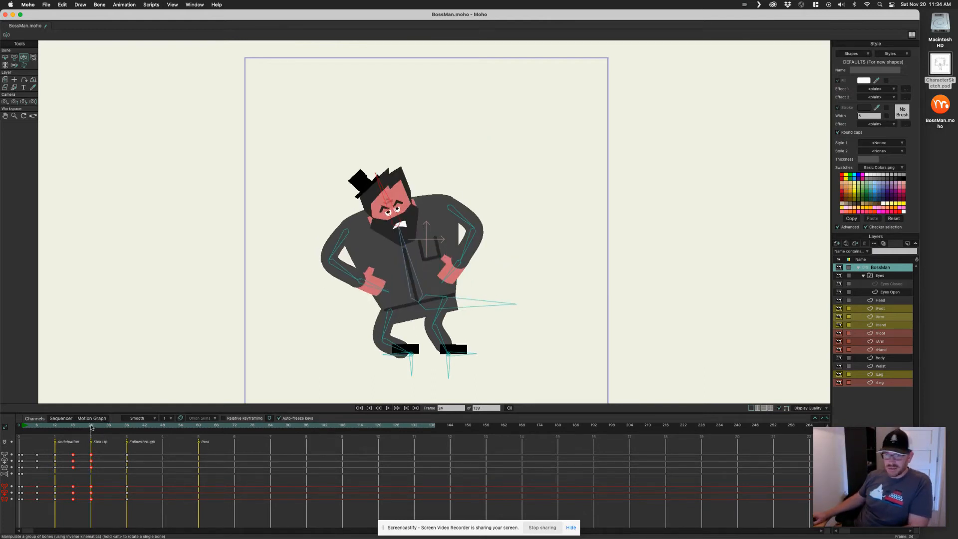
key("space")
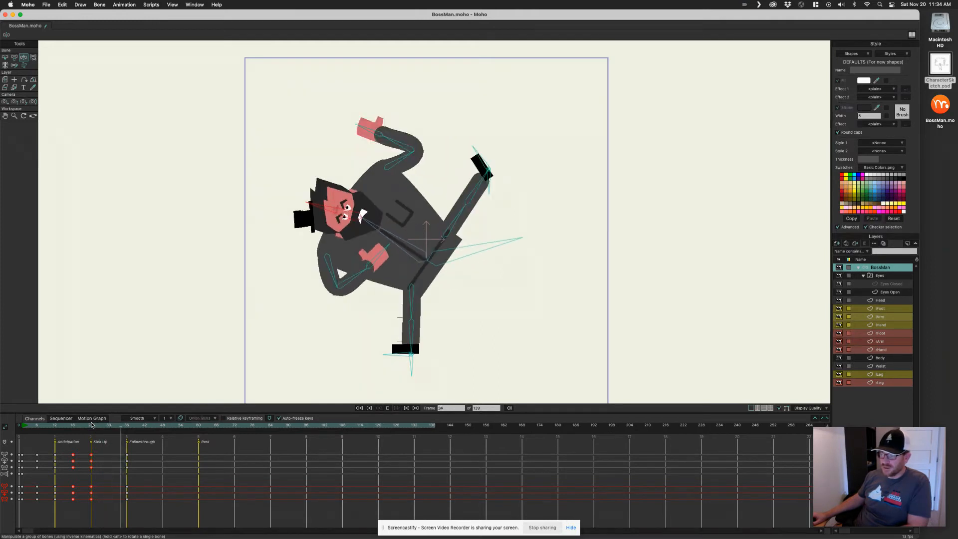
- At frame 30, pose the in-between by leaning the torso, repositioning the kicking foot, pulling both arms in and adjusting the head and hips
left_click(109, 427)
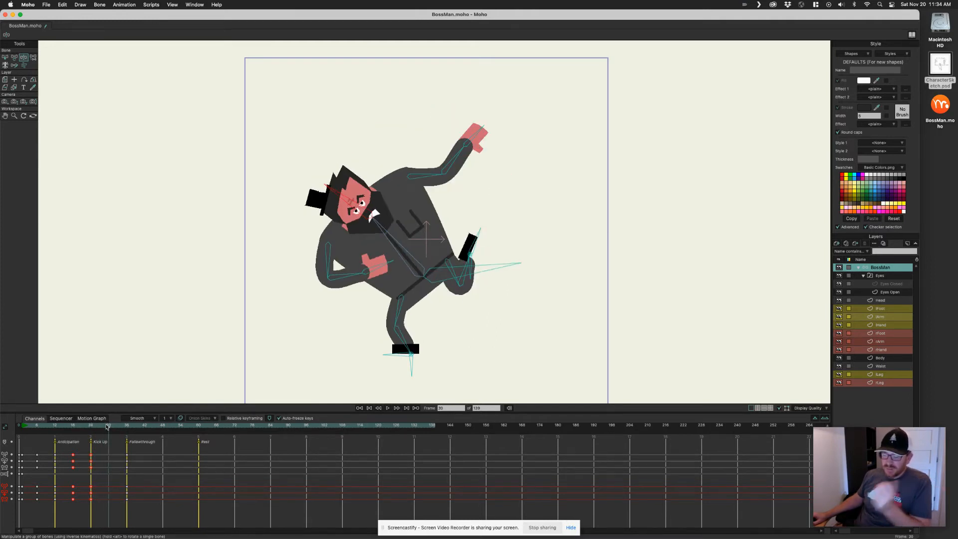
left_click_drag(381, 226, 371, 222)
left_click_drag(471, 257, 485, 249)
left_click_drag(451, 136, 412, 176)
left_click_drag(351, 285, 356, 277)
left_click_drag(381, 239, 384, 240)
left_click_drag(458, 276, 460, 284)
left_click_drag(338, 217, 339, 215)
- At frame 36, raise the upper forearm and hand away from the head, and play back the kick
left_click_drag(110, 433, 133, 438)
left_click_drag(80, 446, 128, 444)
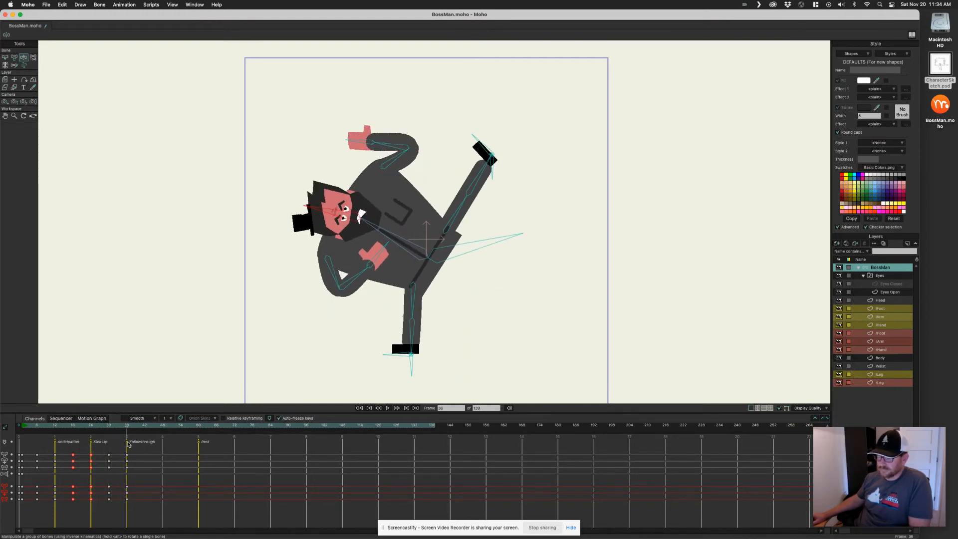
left_click_drag(390, 158, 402, 144)
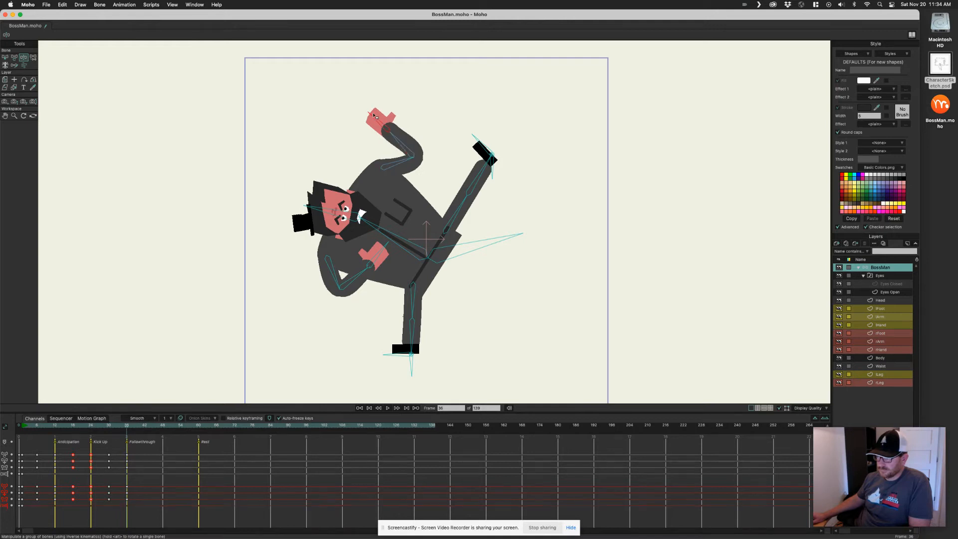
key("space")
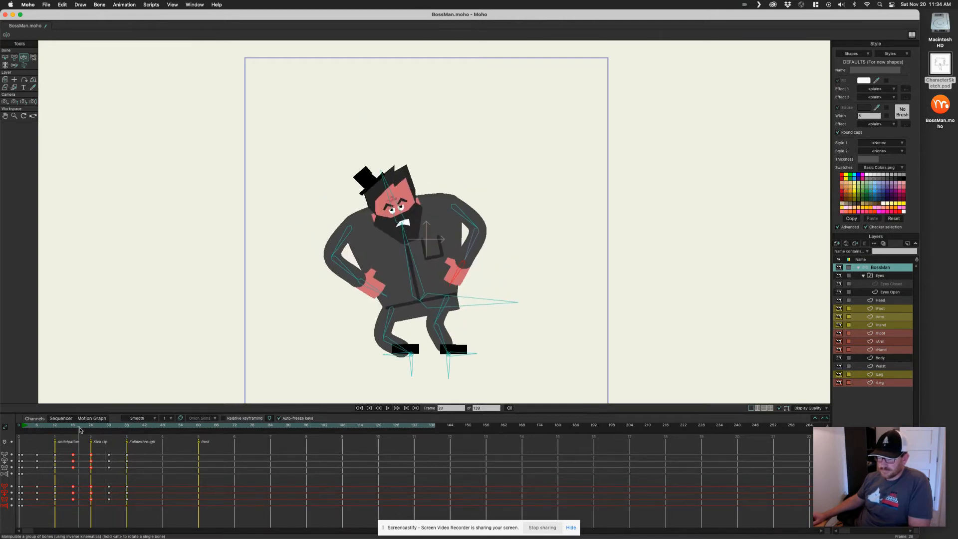
key("space")
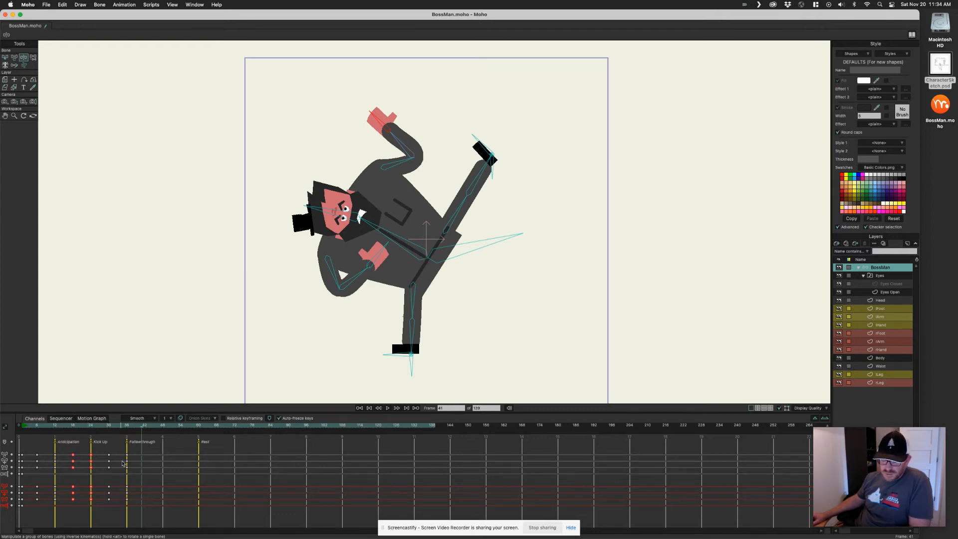
- Retime the two kick keyframes after the Kick Up marker to about frames 30 and 32, and play back the faster kick
left_click_drag(132, 453, 86, 475)
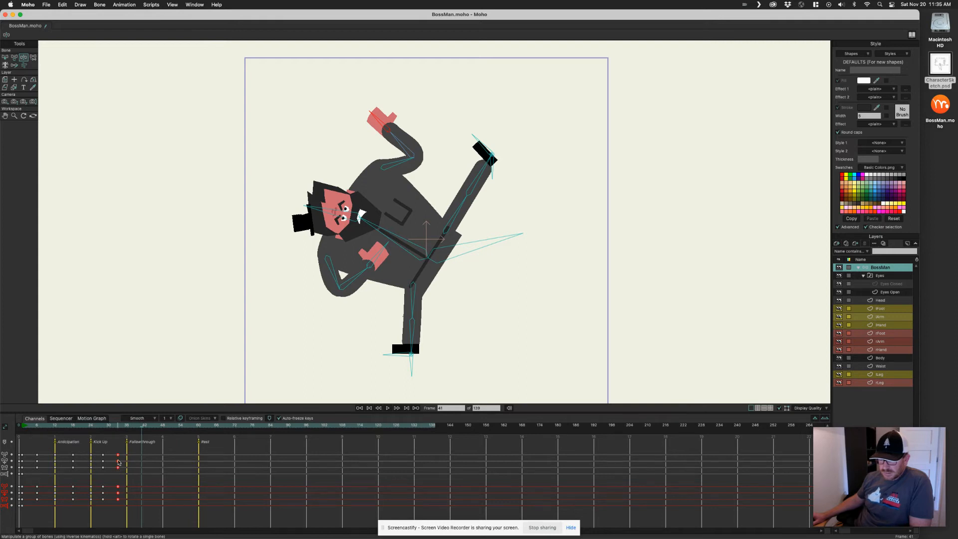
left_click_drag(96, 430, 112, 447)
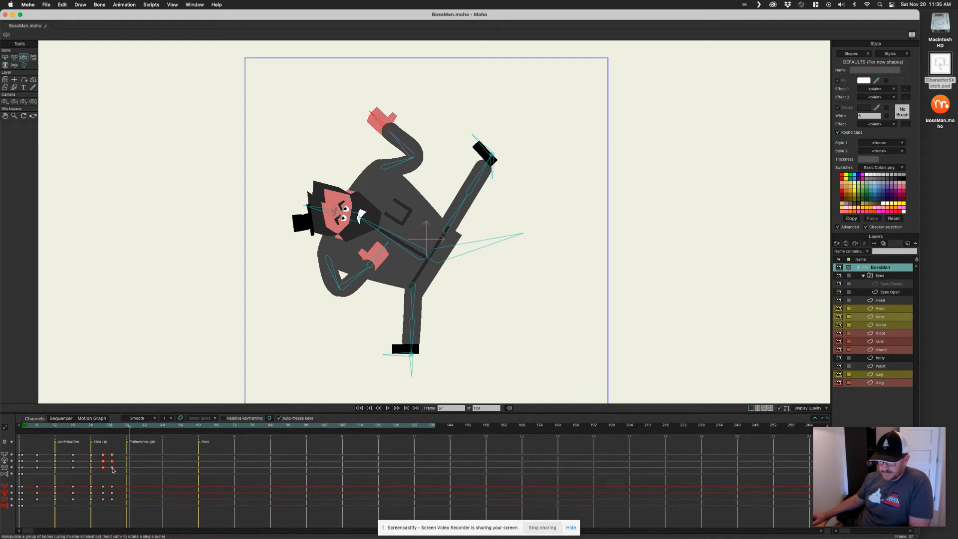
left_click(85, 427)
key("space")
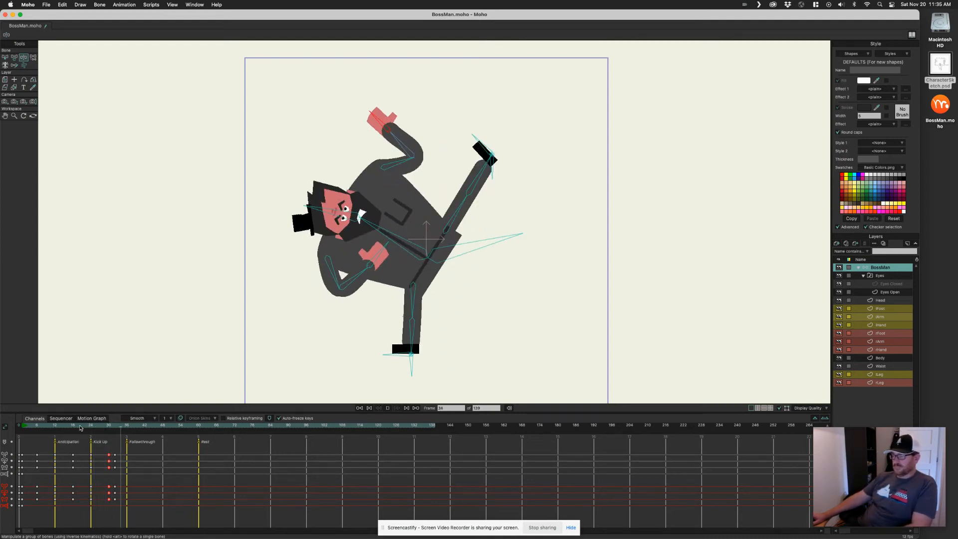
- At frame 28, flip the raised hand so its thumb points up
left_click(91, 428)
mouse_move(91, 437)
left_mouse_down()
mouse_move(132, 436)
mouse_move(85, 441)
mouse_move(120, 446)
mouse_move(87, 444)
mouse_move(117, 439)
mouse_move(116, 425)
mouse_move(92, 430)
mouse_move(103, 430)
left_mouse_up()
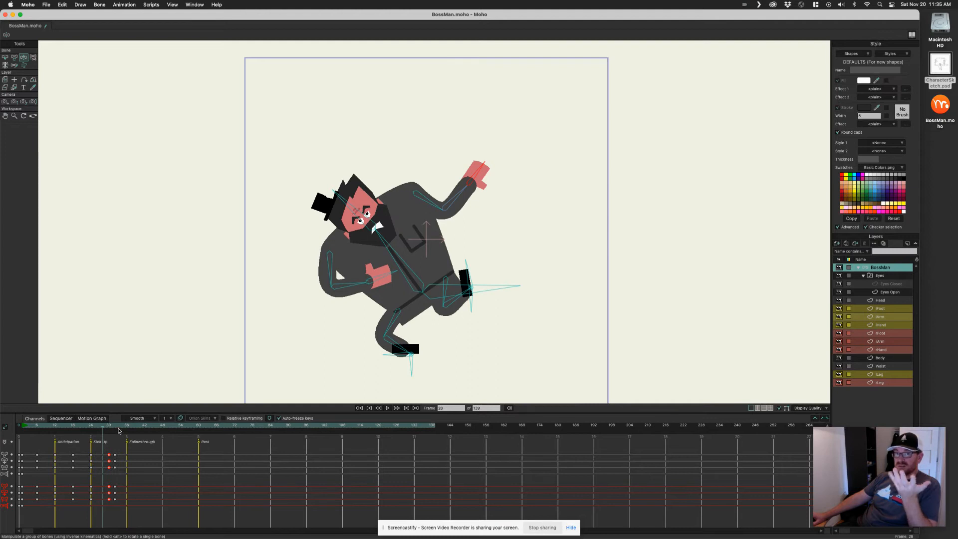
key("z")
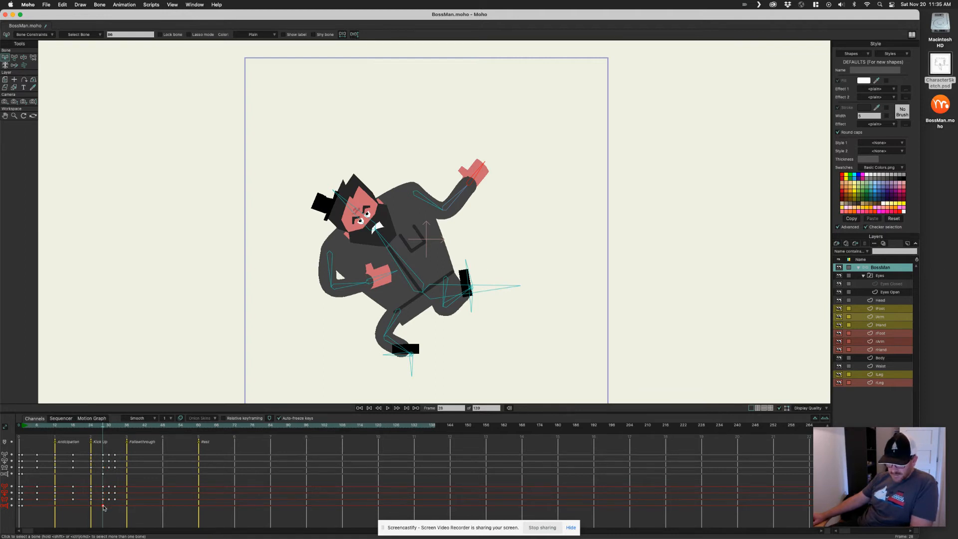
- At frame 32, rotate the raised forearm and hand more upright, and play back the kick
mouse_move(102, 424)
left_mouse_down()
mouse_move(93, 425)
mouse_move(133, 419)
mouse_move(115, 425)
left_mouse_up()
key("z")
left_click_drag(391, 145, 394, 113)
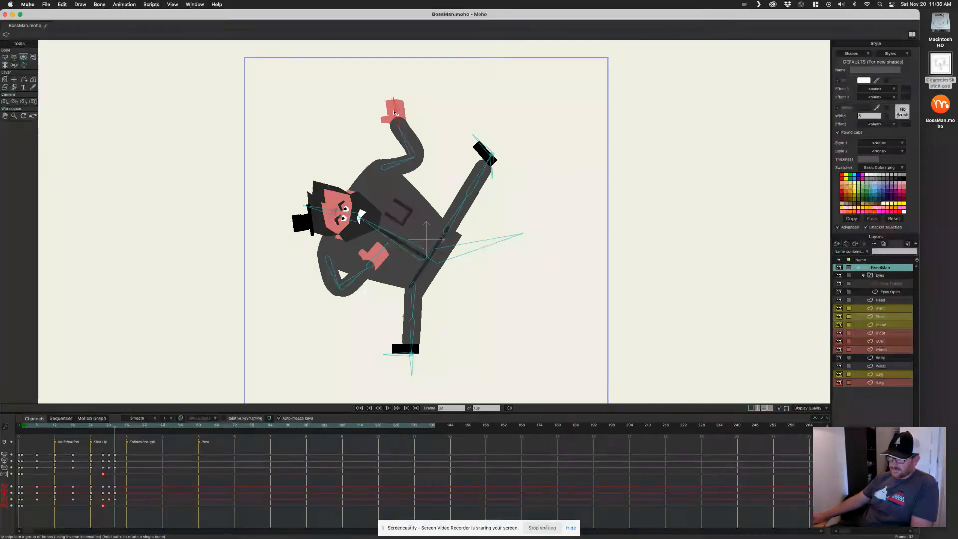
left_click_drag(112, 428, 93, 456)
key("space")
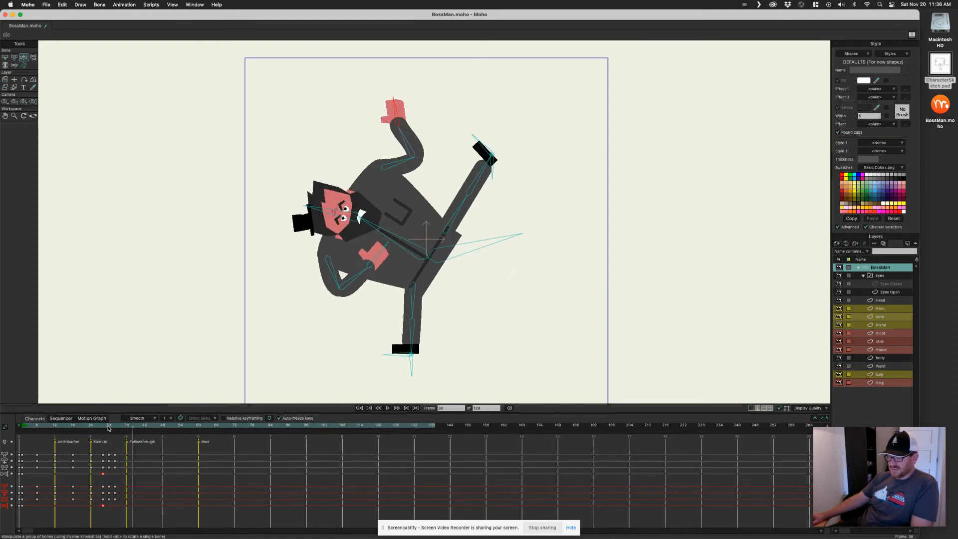
left_click_drag(131, 446, 103, 456)
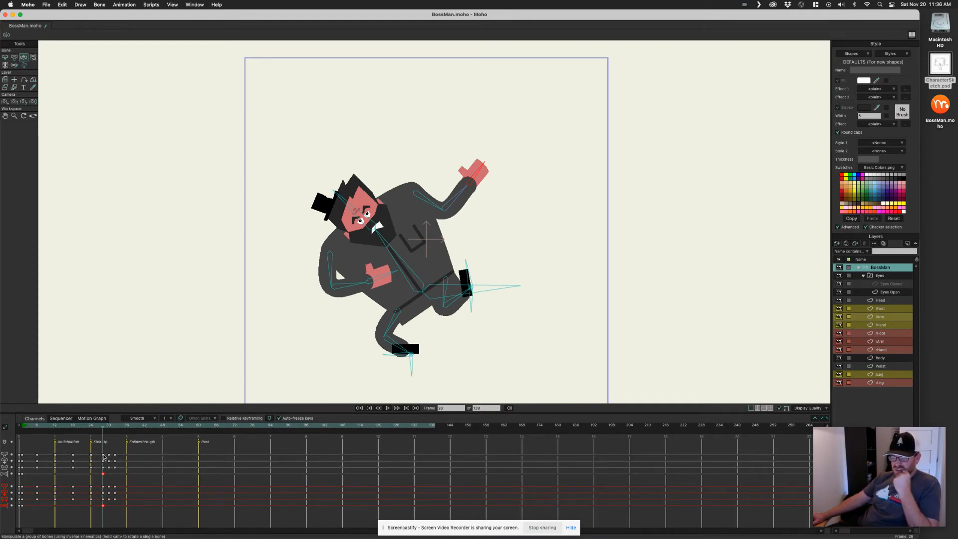
- Switch the Eyes layer to Eyes Closed at frame 24 and back to Eyes Open at frame 32, and play back the blink
mouse_move(103, 428)
left_mouse_down()
mouse_move(82, 433)
mouse_move(92, 435)
left_mouse_up()
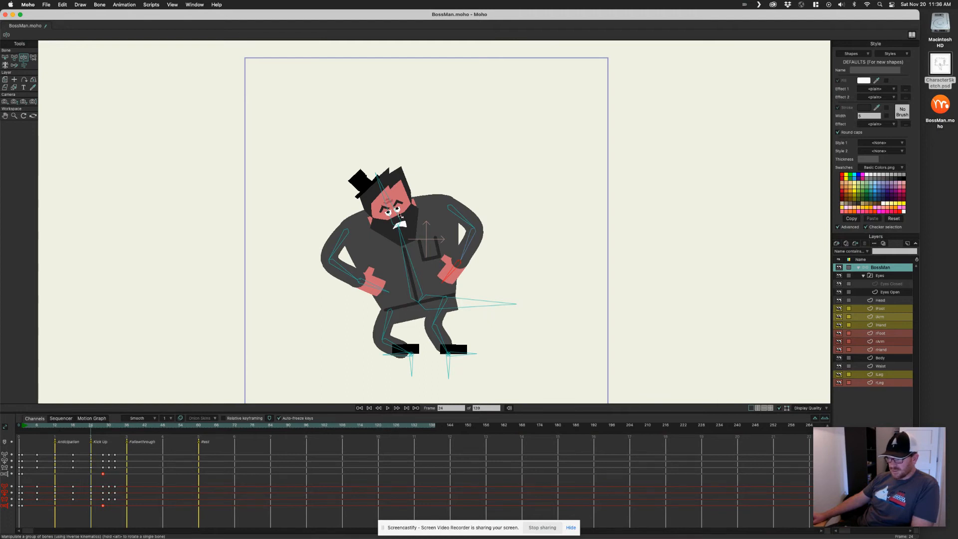
left_click(894, 277)
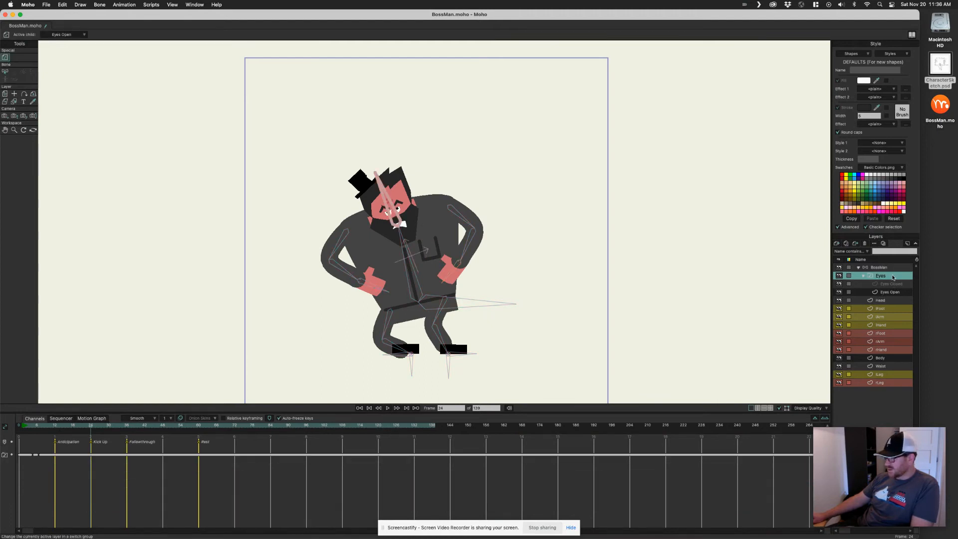
right_click(891, 277)
left_click(911, 295)
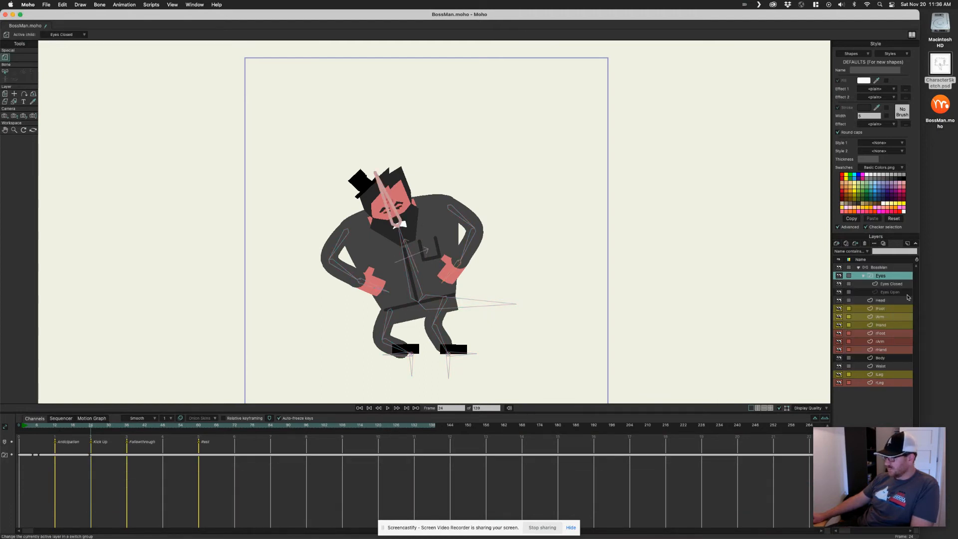
left_click_drag(91, 428, 114, 428)
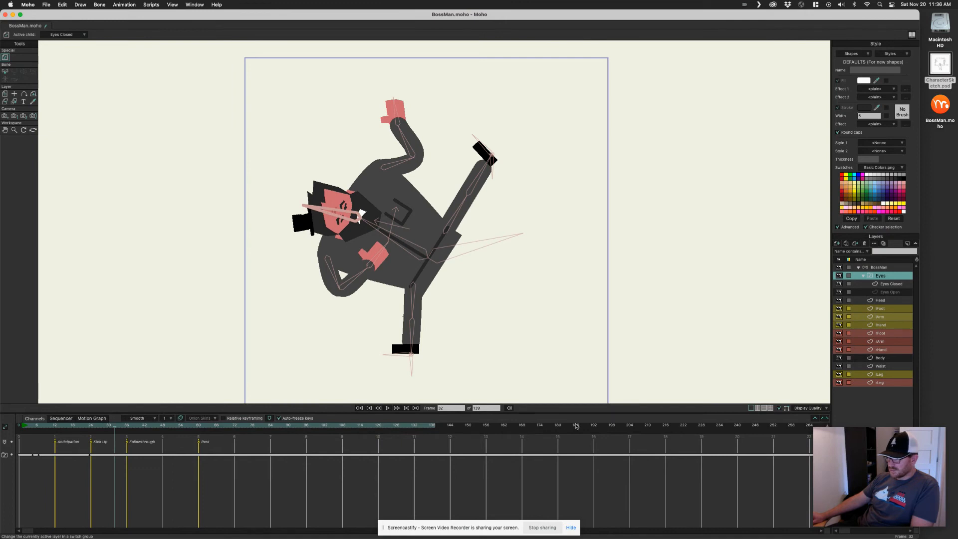
right_click(896, 277)
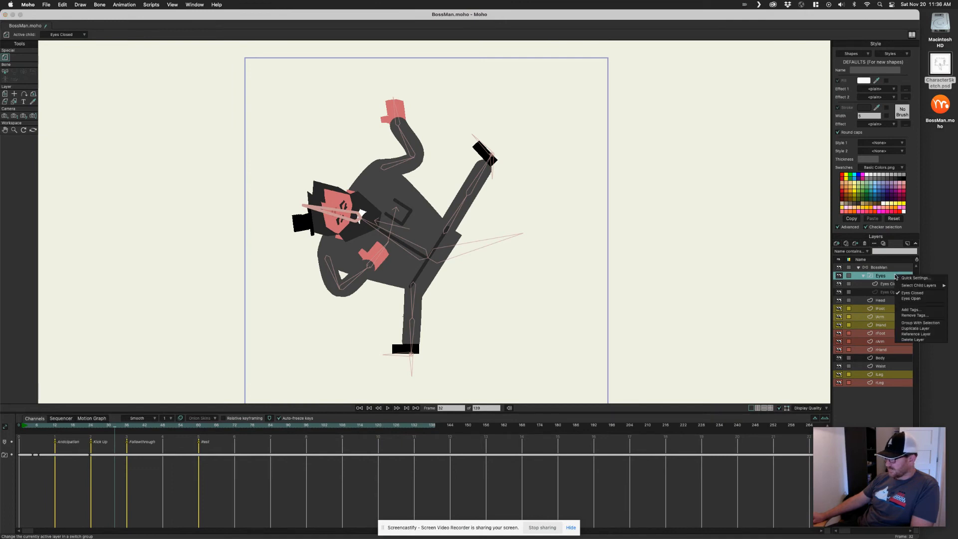
left_click(921, 298)
left_click(893, 268)
left_click_drag(107, 433, 22, 438)
key("space")
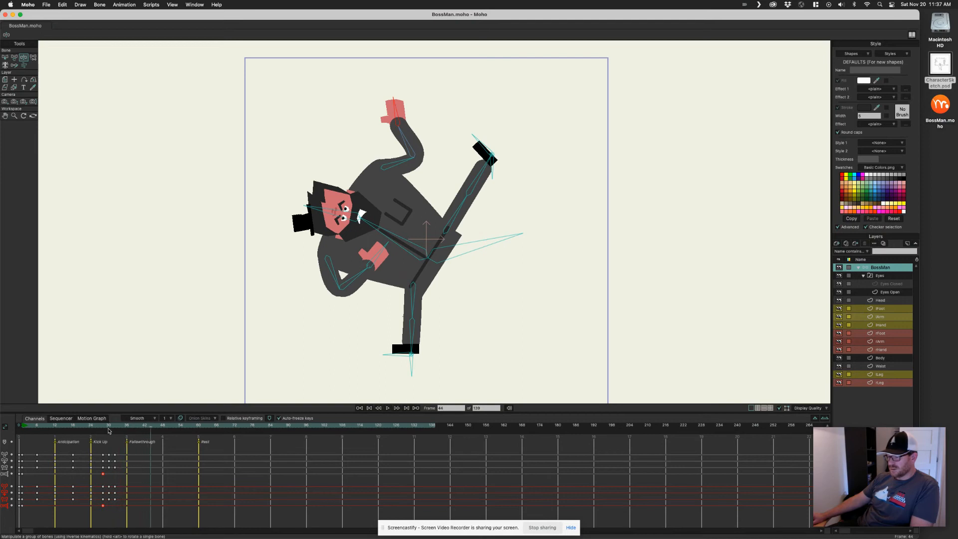
left_click_drag(123, 427, 20, 437)
key("space")
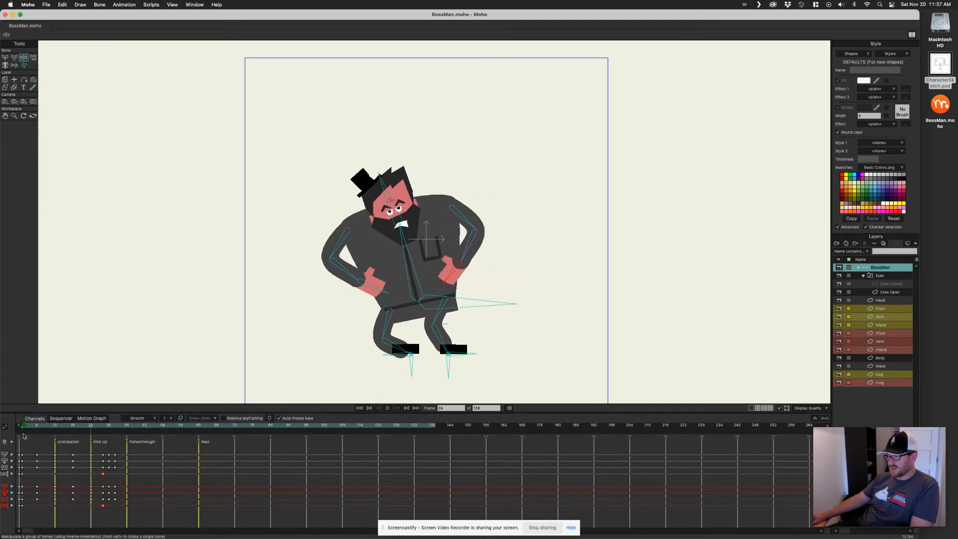
- At frame 42, settle the kick pose by slightly lowering the hips, kicking foot and raised arm and adjusting the torso lean
left_click_drag(99, 425, 118, 431)
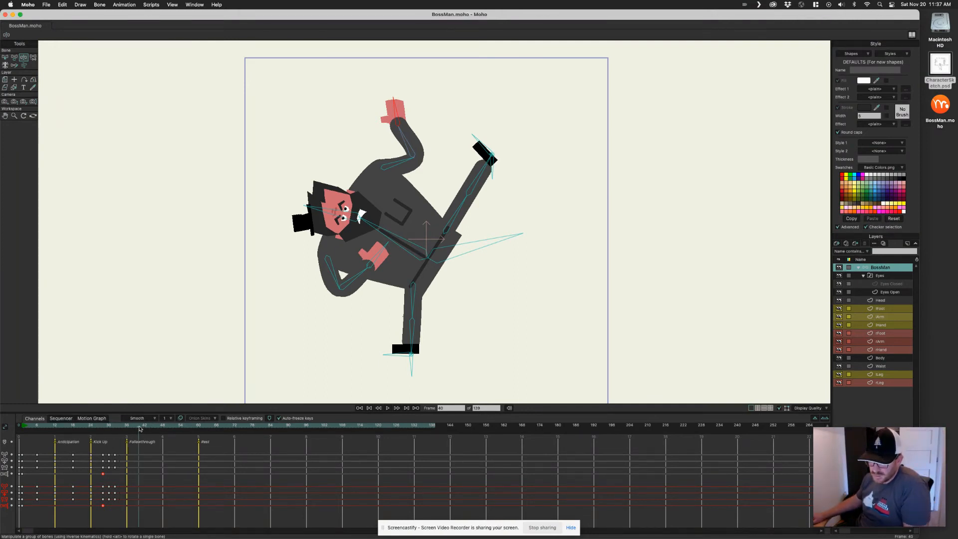
left_click_drag(437, 147, 400, 140)
left_click_drag(455, 226, 464, 248)
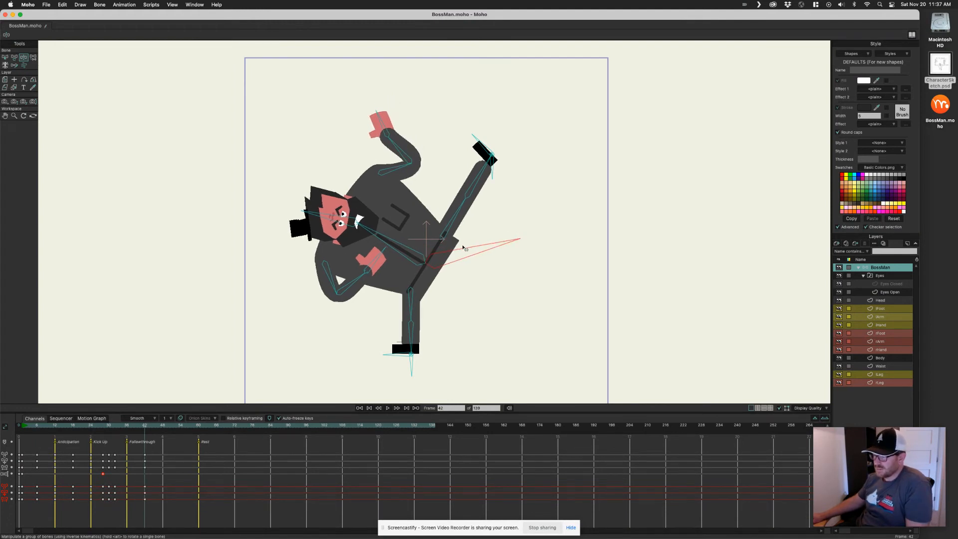
left_click_drag(493, 175, 492, 177)
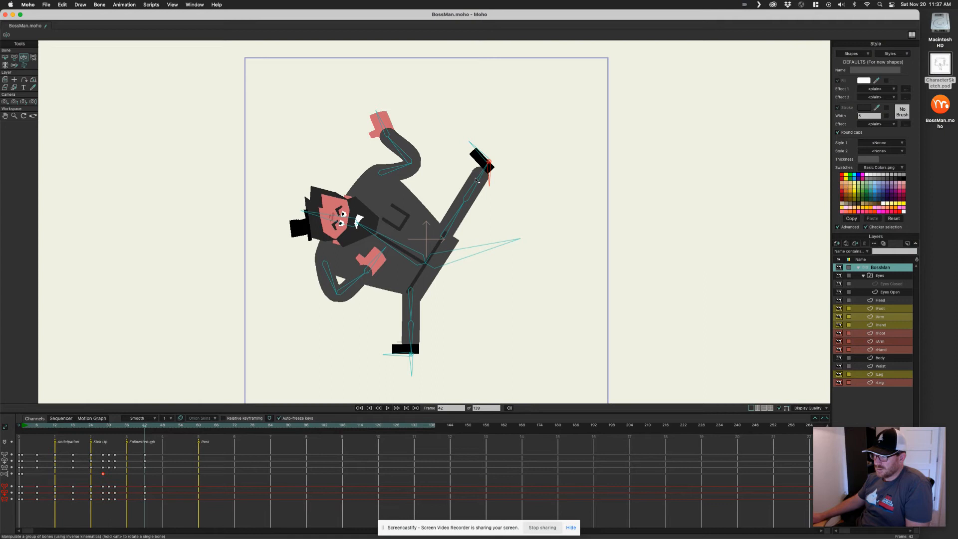
left_click_drag(359, 266, 352, 280)
left_click_drag(357, 226, 372, 231)
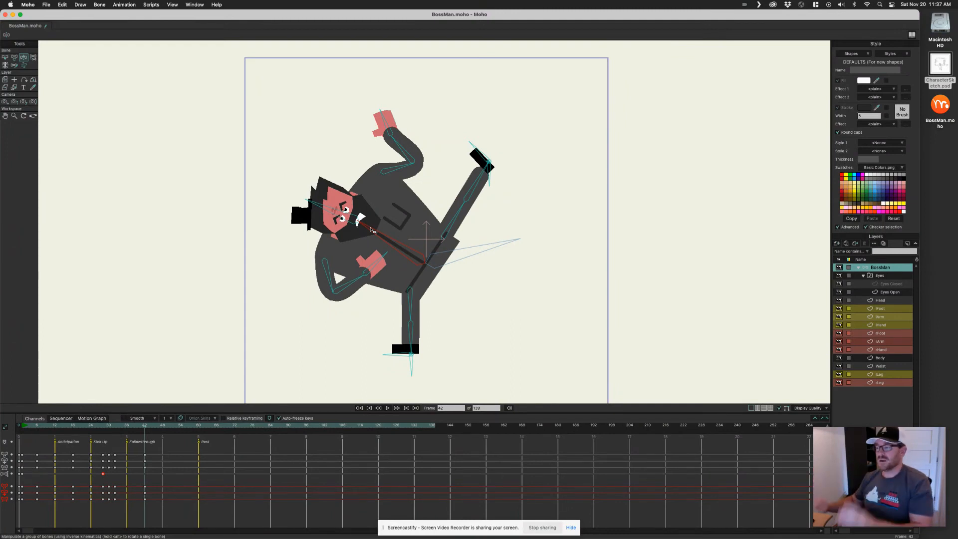
- Play back the followthrough and move its settled-pose keyframes earlier to frame 39
mouse_move(133, 428)
left_mouse_down()
mouse_move(57, 426)
mouse_move(148, 428)
left_mouse_up()
key("space")
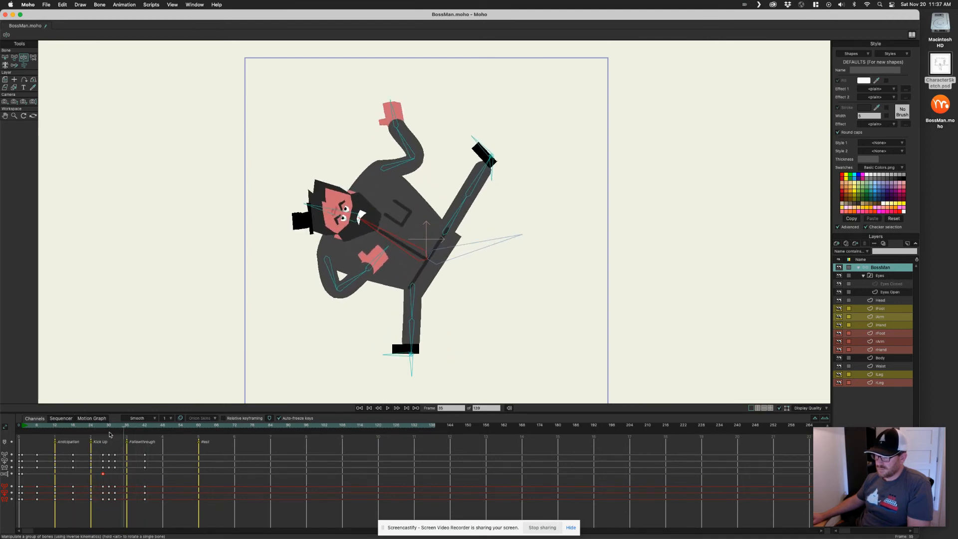
key("space")
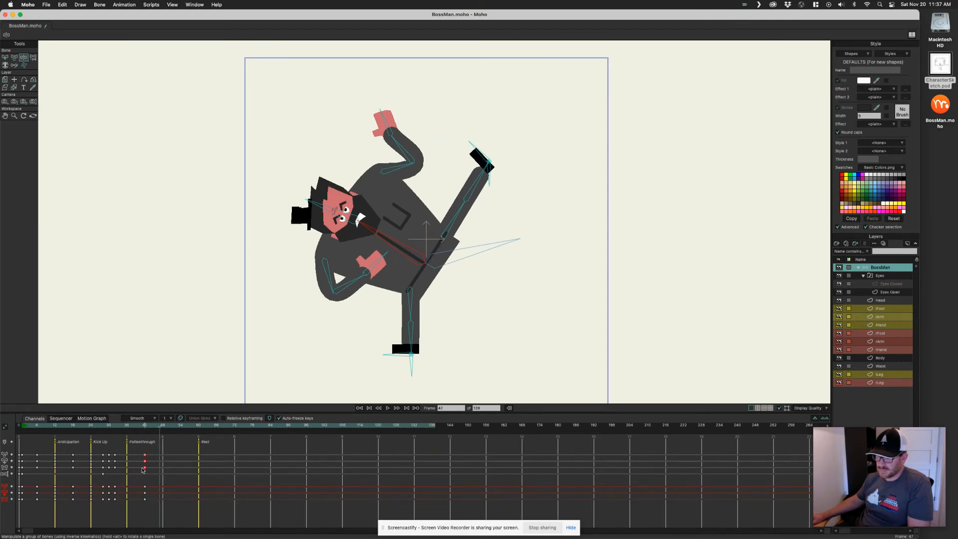
key("space")
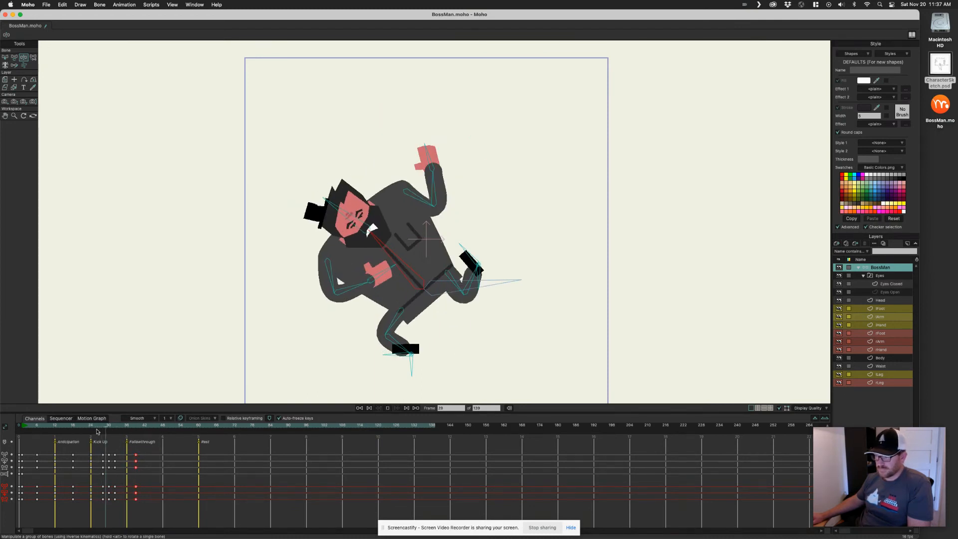
key("space")
left_click_drag(118, 430, 142, 429)
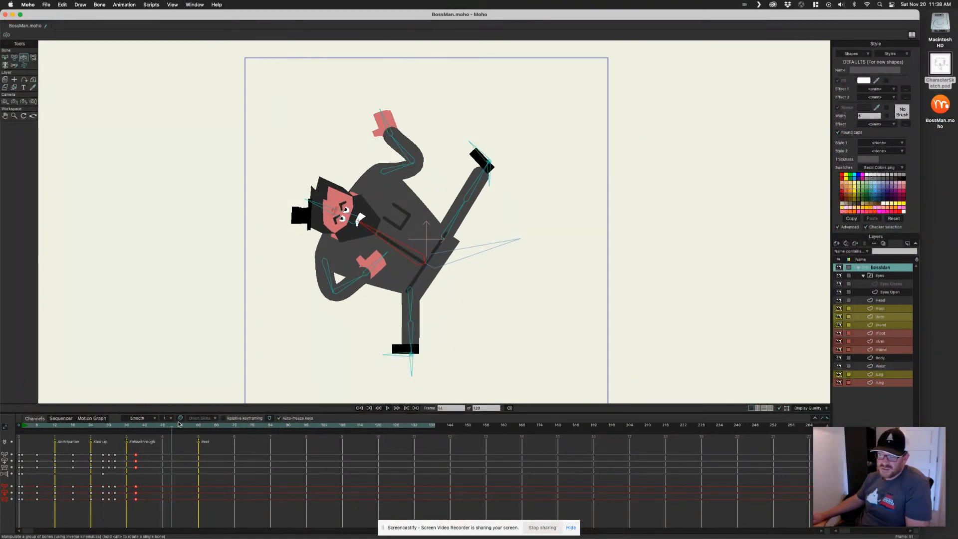
- Add a second blink by switching the Eyes layer to Eyes Closed at frame 51 and Eyes Open at frame 54
right_click(892, 279)
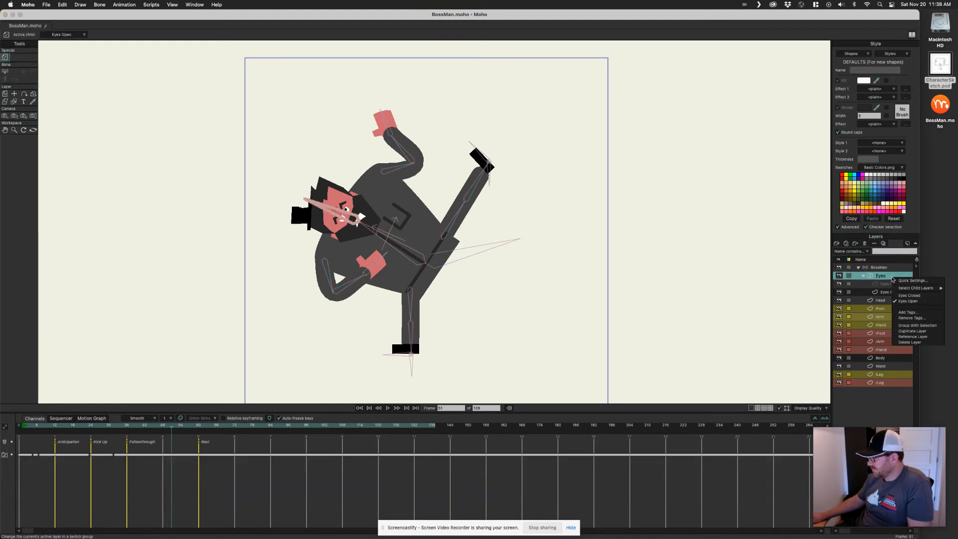
left_click(910, 295)
key("Right")
key("Right")
key("Right")
right_click(900, 275)
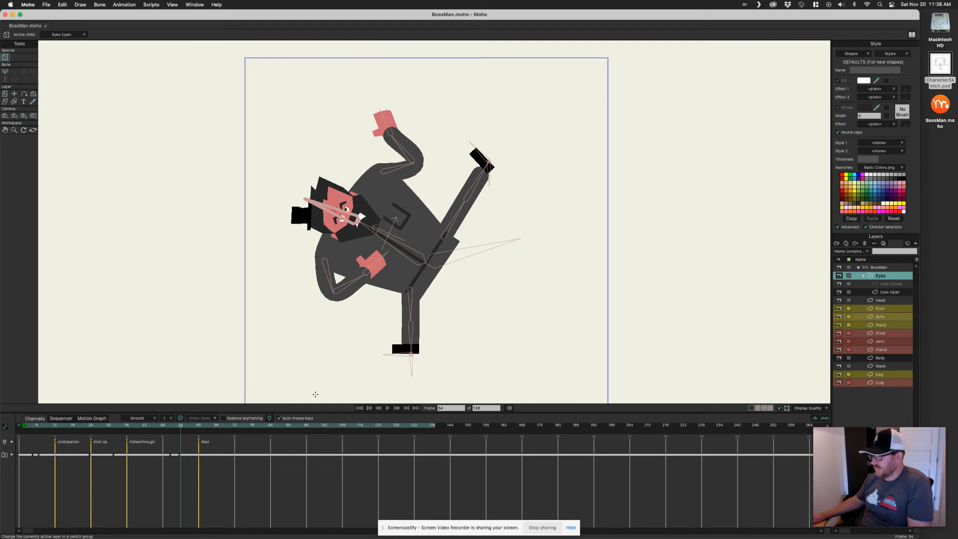
left_click_drag(179, 427, 155, 439)
left_click(892, 268)
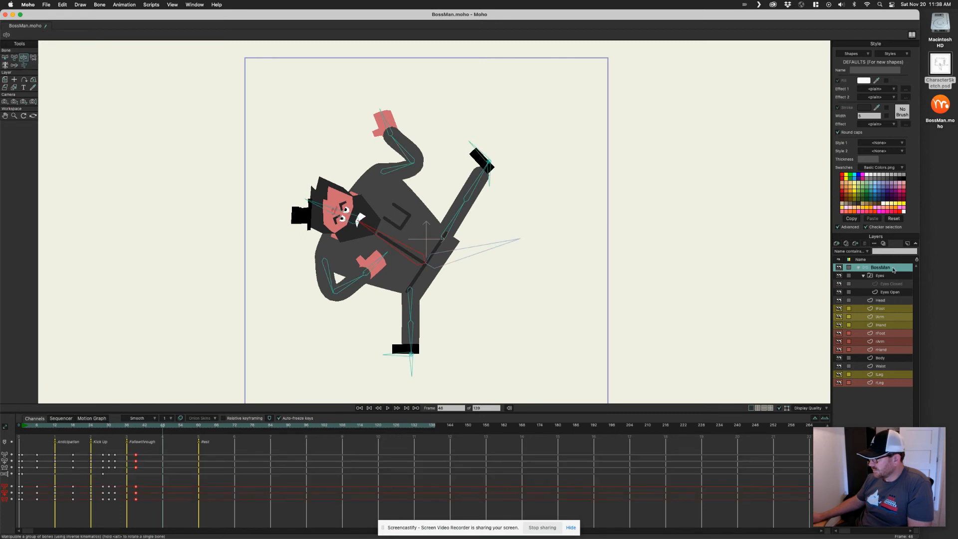
- At frame 60, try a standing rest pose by lowering the kicking foot, straightening the torso and head, and hanging both arms down
mouse_move(161, 427)
left_mouse_down()
mouse_move(193, 430)
mouse_move(30, 428)
mouse_move(148, 430)
left_mouse_up()
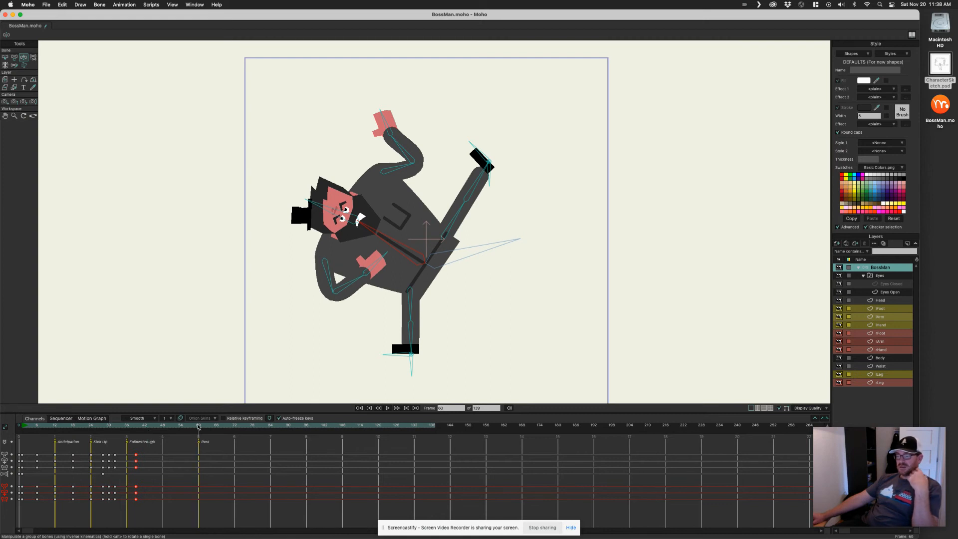
left_click_drag(486, 252, 488, 264)
left_click_drag(489, 173, 507, 258)
mouse_move(489, 225)
left_mouse_down()
mouse_move(516, 224)
mouse_move(499, 222)
left_mouse_up()
left_click_drag(380, 248, 419, 221)
left_click_drag(505, 178, 512, 187)
left_click_drag(428, 203, 430, 204)
left_click_drag(511, 265, 483, 358)
left_click_drag(481, 317, 447, 366)
left_click_drag(432, 216, 444, 213)
left_click_drag(516, 200, 498, 289)
left_click_drag(388, 238, 363, 262)
- Play the move from the kick into the standing pose, and delete the bone keyframes at the Rest marker
left_click(136, 425)
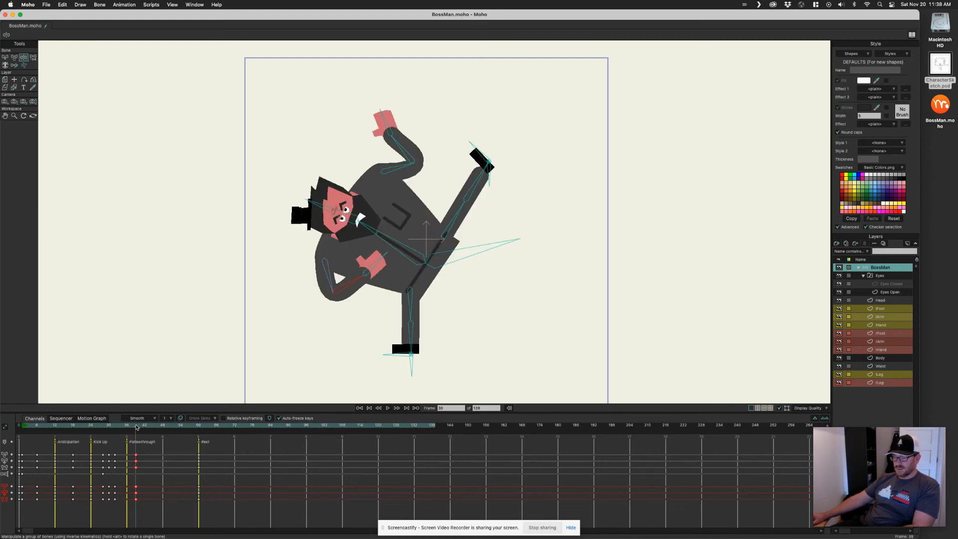
key("space")
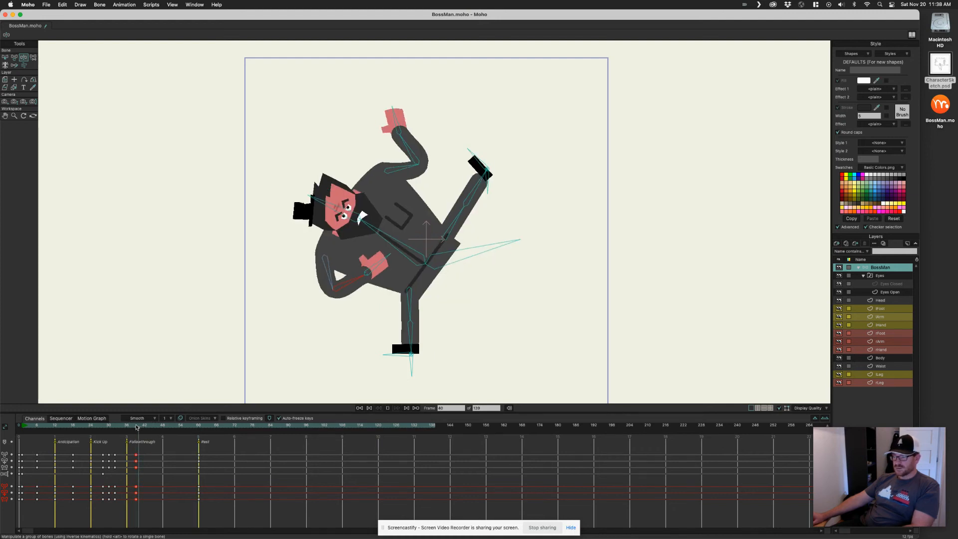
key("space")
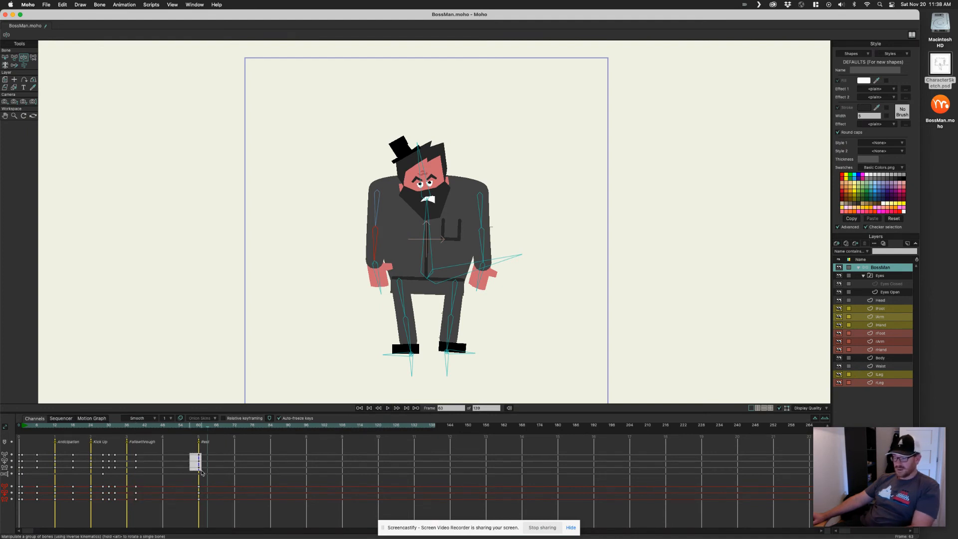
key("Delete")
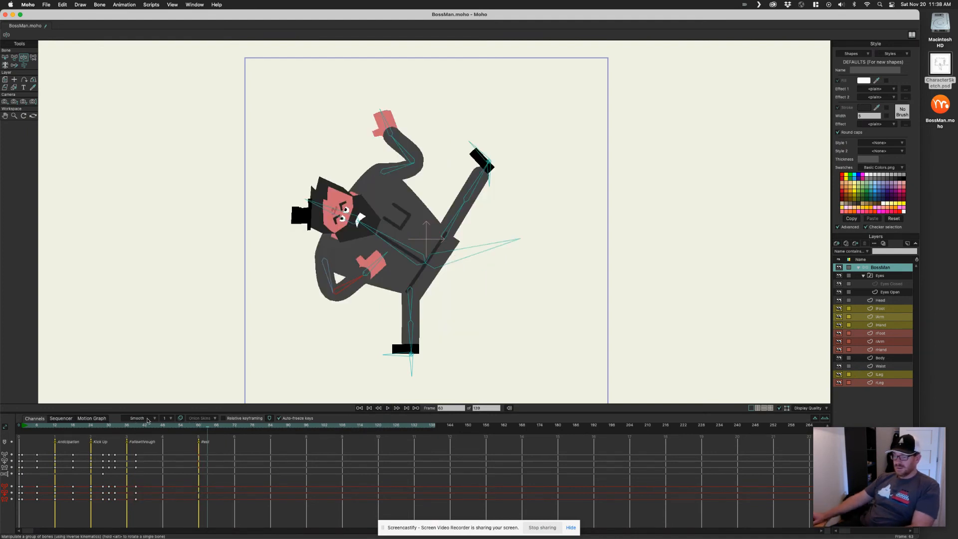
- Keyframe the held kick pose on all bones at the Rest marker, frame 60
left_click_drag(144, 428, 199, 429)
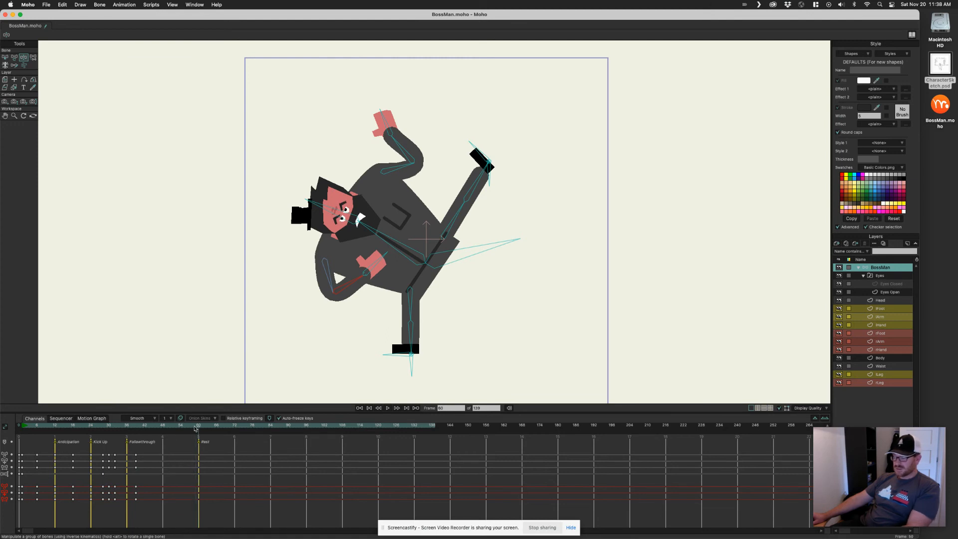
mouse_move(198, 428)
left_mouse_down()
mouse_move(139, 436)
mouse_move(193, 433)
left_mouse_up()
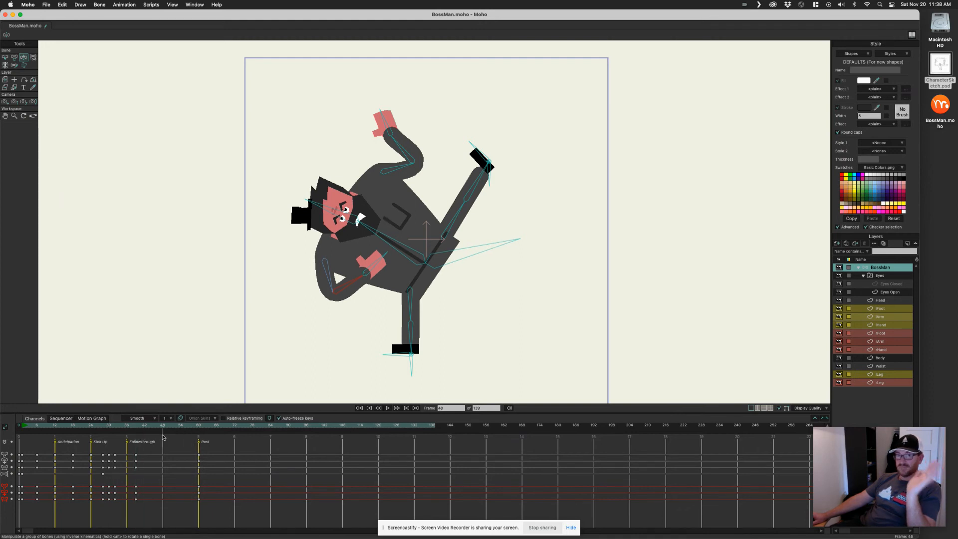
left_click_drag(162, 437, 199, 433)
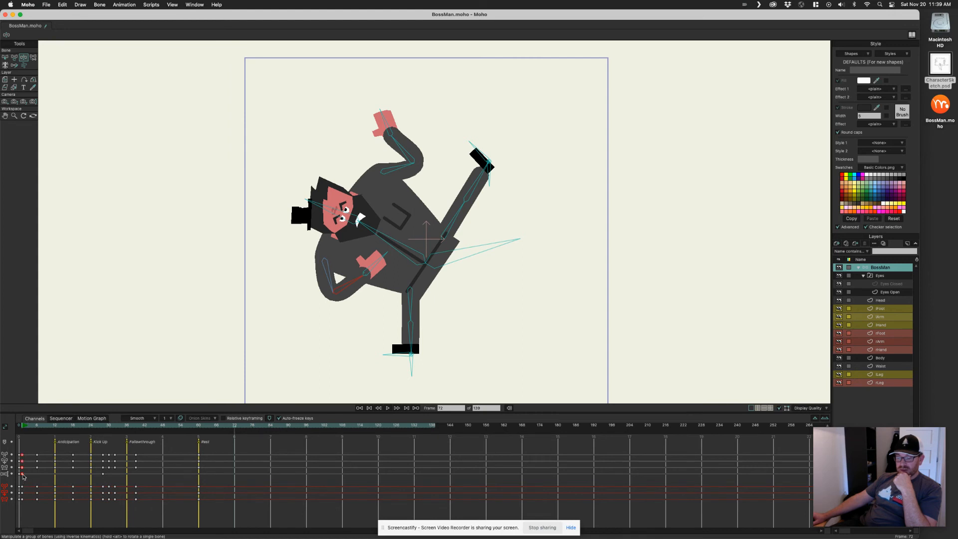
- Copy the starting pose keyframes from frame 1 and paste them at frame 72
left_click(22, 426)
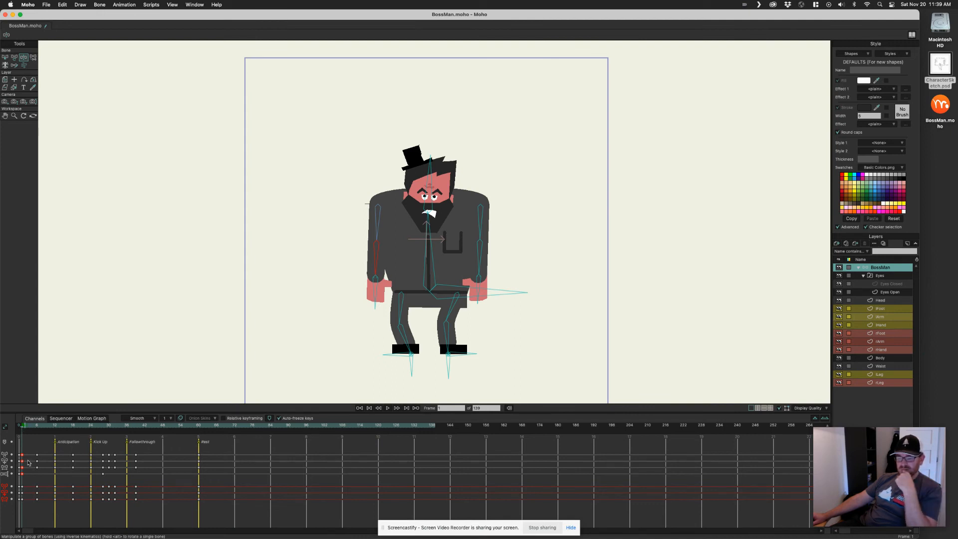
left_click_drag(22, 477, 22, 477)
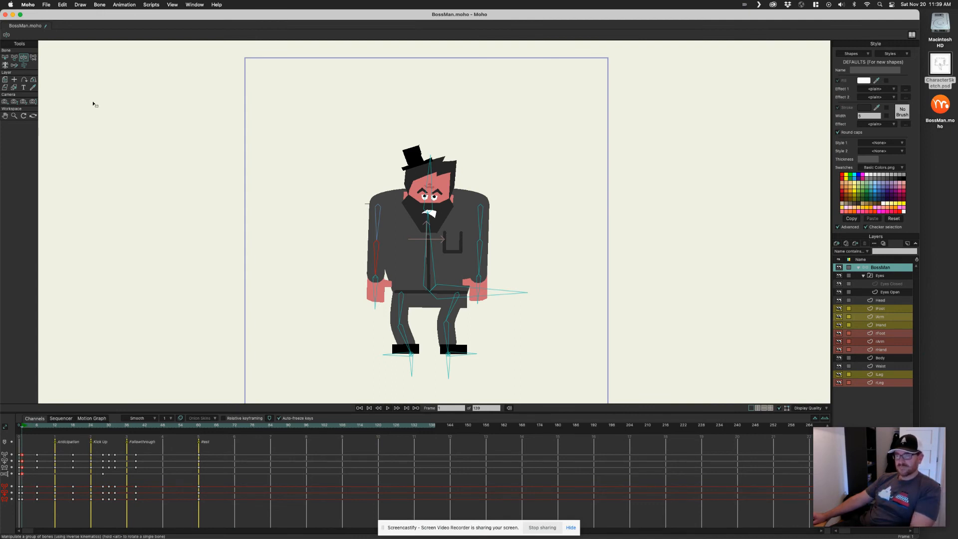
left_click(62, 4)
left_click(69, 46)
left_click(235, 427)
left_click(62, 4)
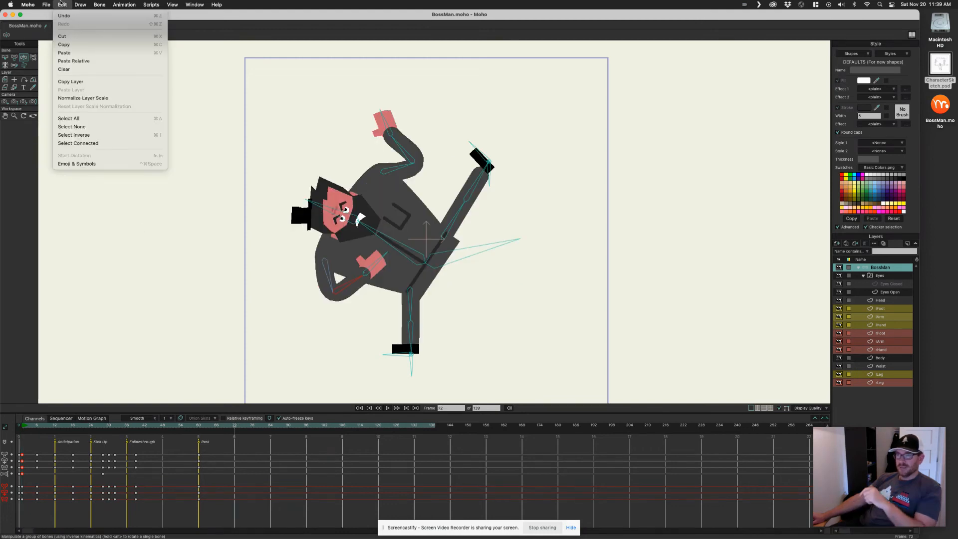
left_click(67, 52)
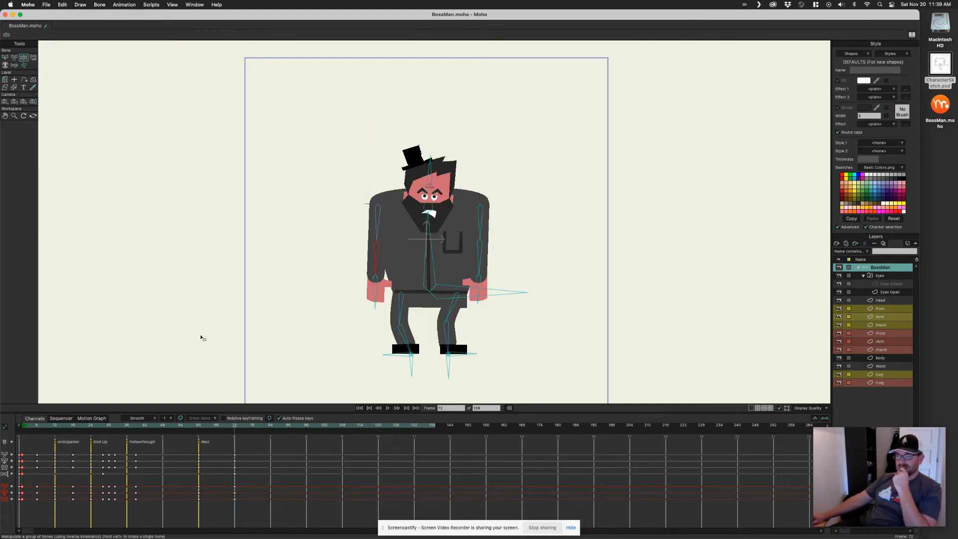
- At frame 66, pose an in-between by raising the far arm overhead, adjusting the head and near hand, and extending the kicking foot; play it
mouse_move(207, 431)
left_mouse_down()
mouse_move(200, 428)
mouse_move(243, 430)
mouse_move(202, 439)
mouse_move(216, 439)
left_mouse_up()
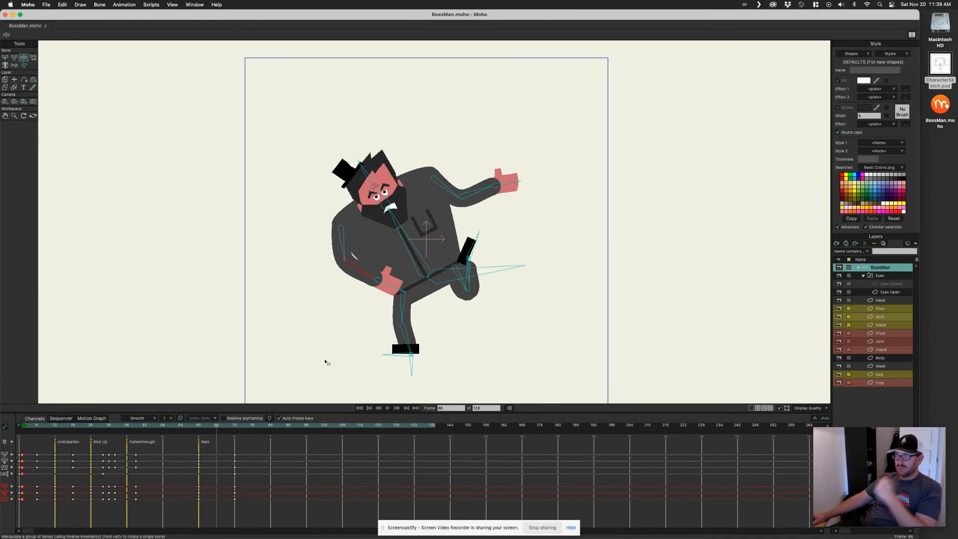
left_click_drag(487, 192, 454, 134)
left_click_drag(365, 163, 361, 165)
left_click_drag(371, 268, 393, 263)
left_click_drag(469, 265, 508, 248)
left_click_drag(509, 288, 510, 283)
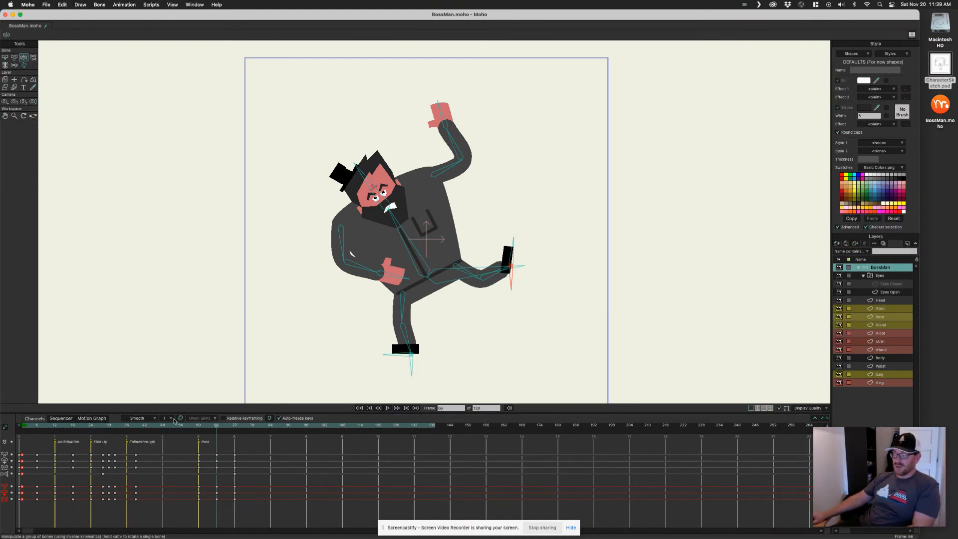
left_click(198, 426)
key("space")
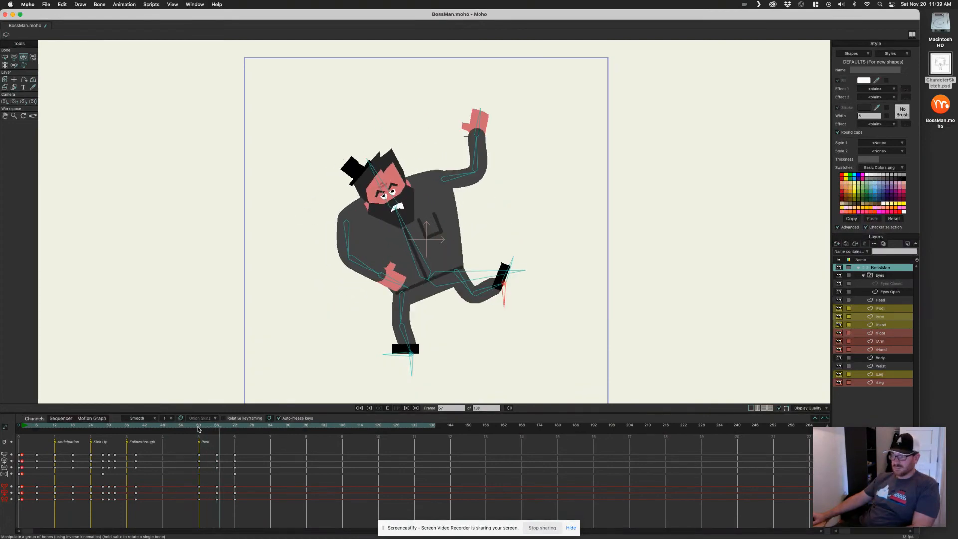
left_click(215, 425)
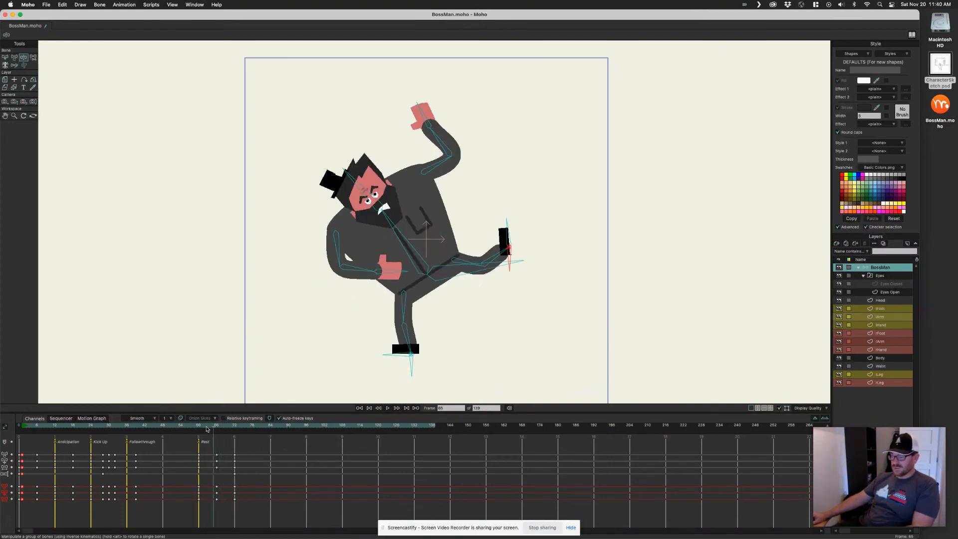
- At frame 78, add a settle pose by raising the hips slightly and moving both arms outward, and play the return to standing
left_click_drag(214, 429, 237, 430)
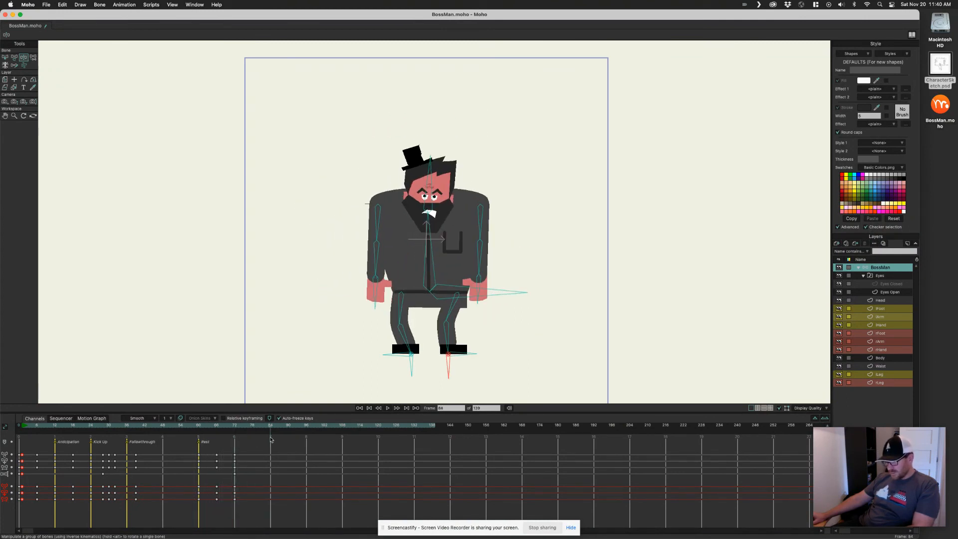
left_click_drag(524, 293, 524, 289)
left_click_drag(476, 253, 489, 257)
left_click_drag(389, 261, 384, 263)
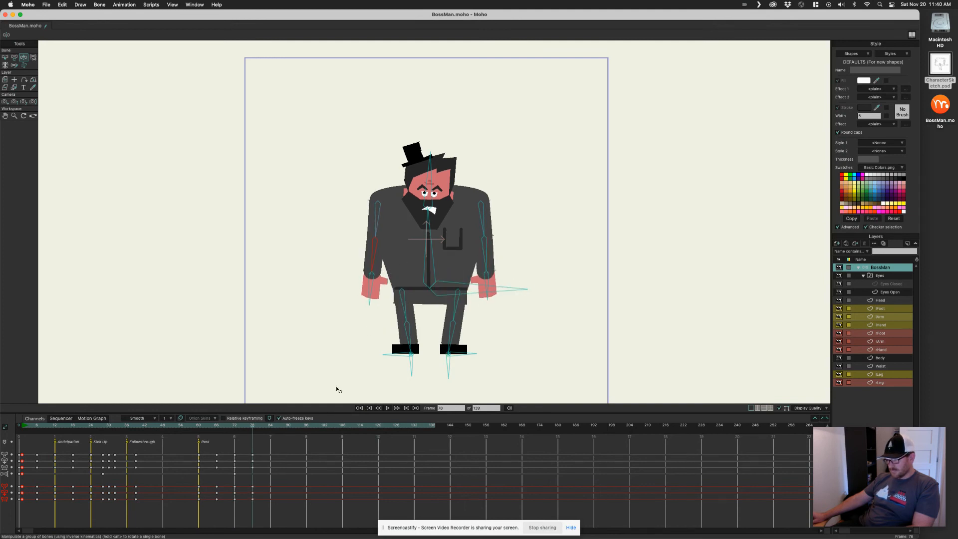
left_click_drag(252, 426, 207, 427)
key("space")
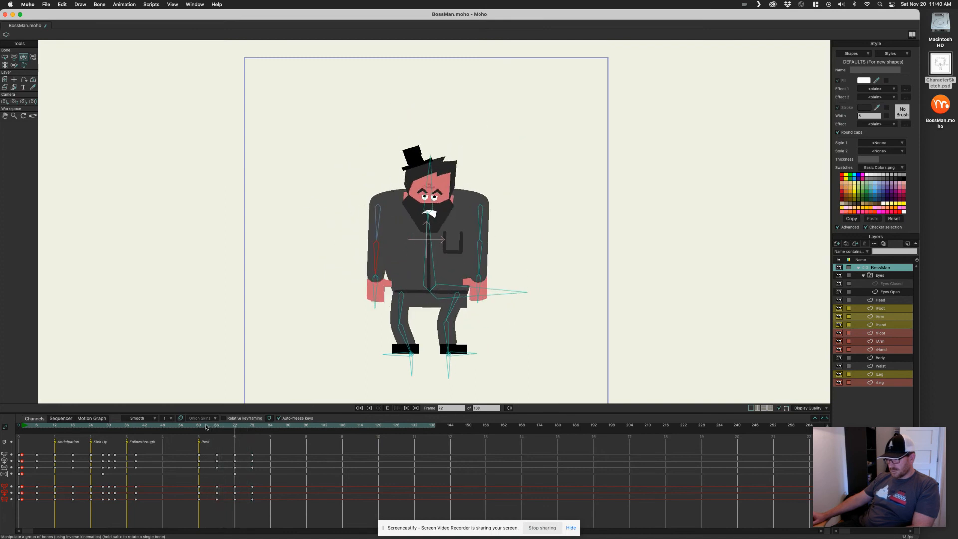
key("space")
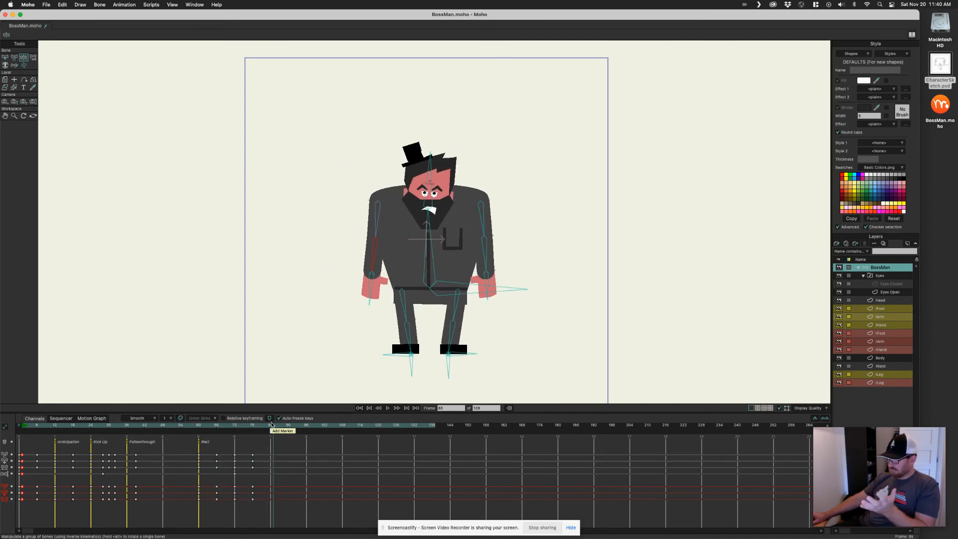
- Set the playback range to end at frame 96 and play the animation from the beginning
left_click_drag(271, 427, 266, 429)
right_click(307, 425, "super")
left_click(369, 408)
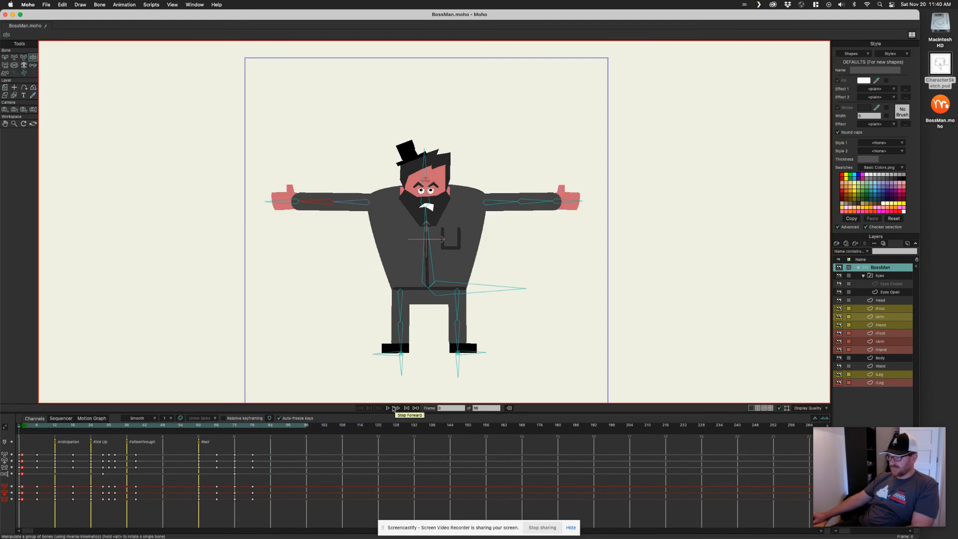
left_click(387, 408)
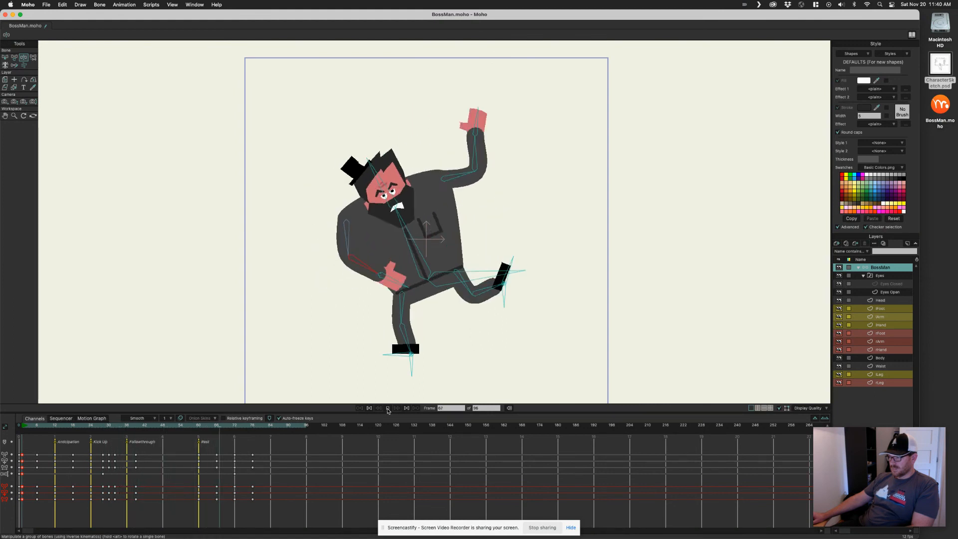
left_click(388, 408)
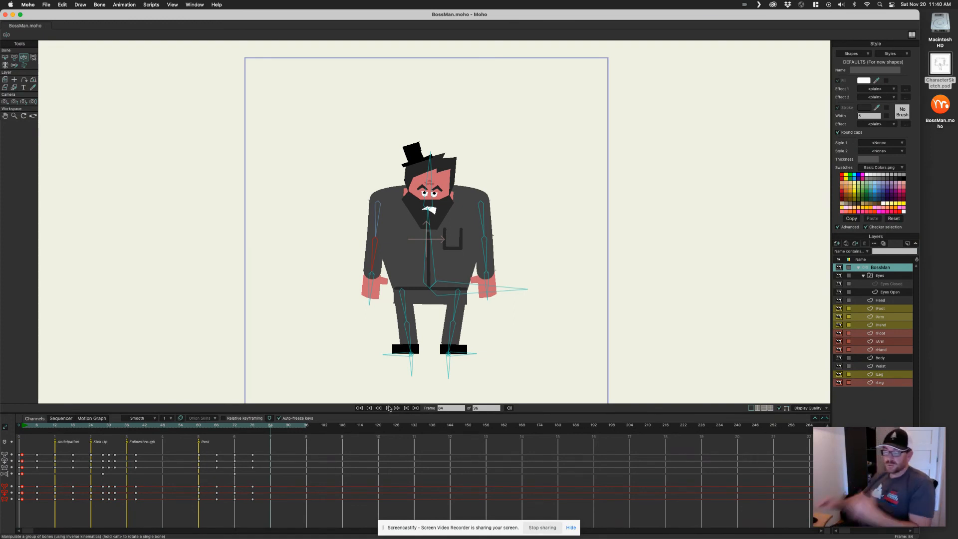
- Select all keyframes on the upper bone channels from frame 1 through frame 78
left_click_drag(261, 455, 21, 478)
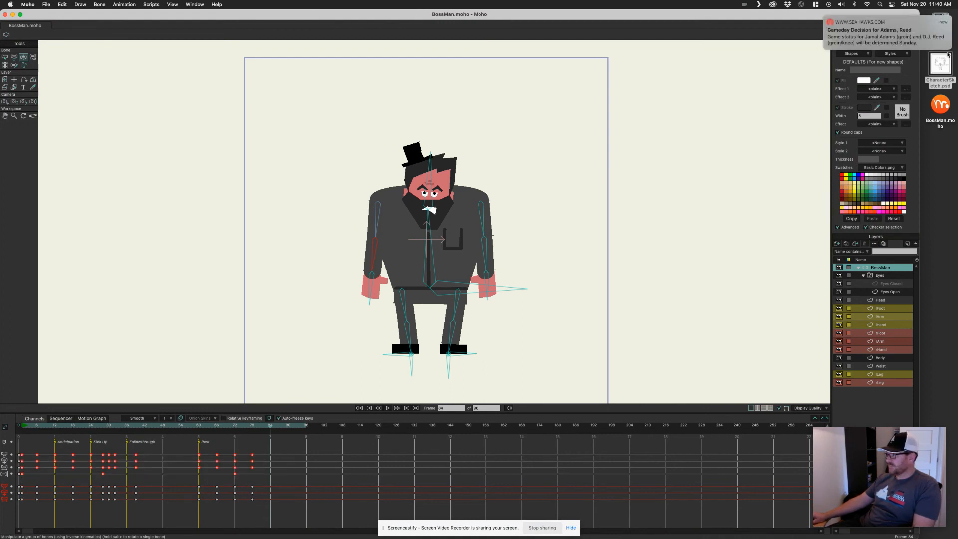
- Close the web page opened from the notification and turn on Do Not Disturb until this evening, then return to Moho
left_click(938, 45)
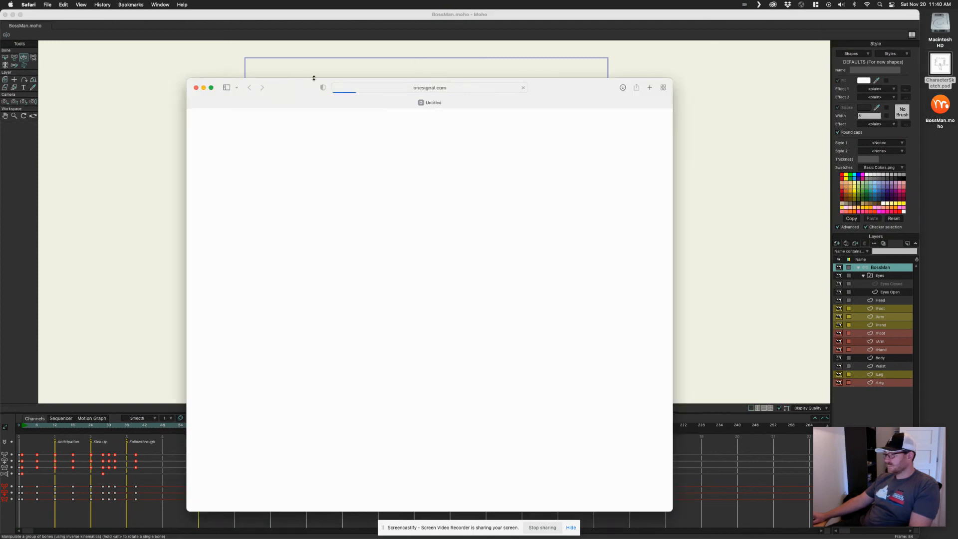
key("super+w")
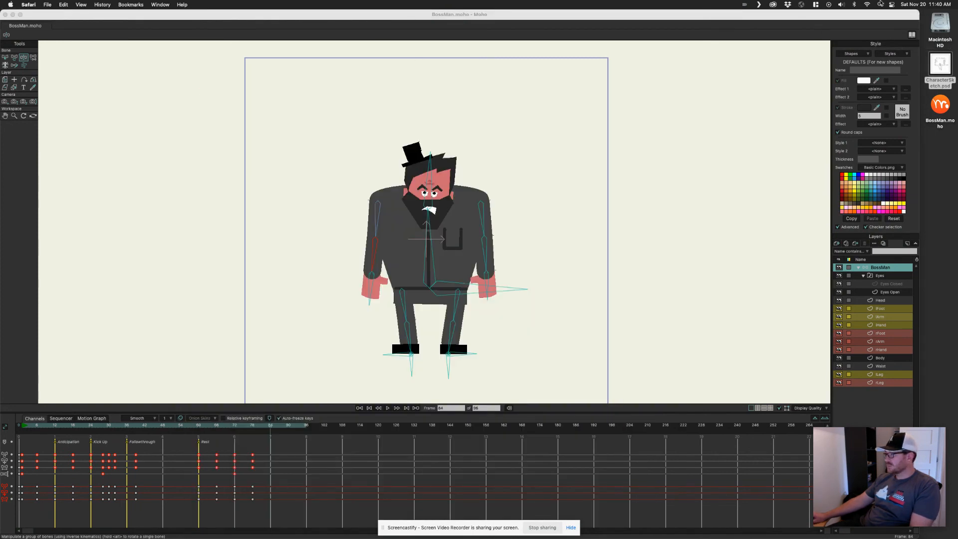
left_click(890, 4)
left_click(936, 31)
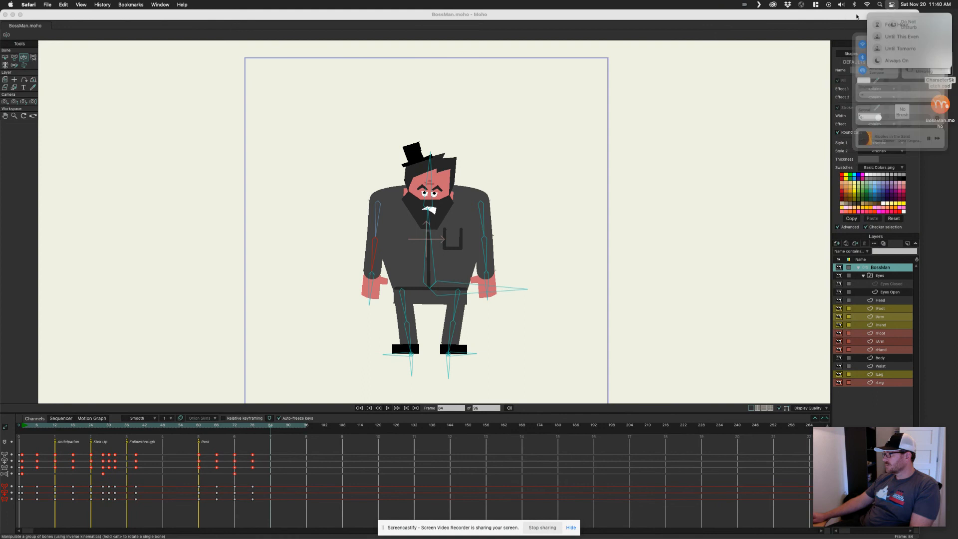
left_click(871, 38)
left_click(741, 17)
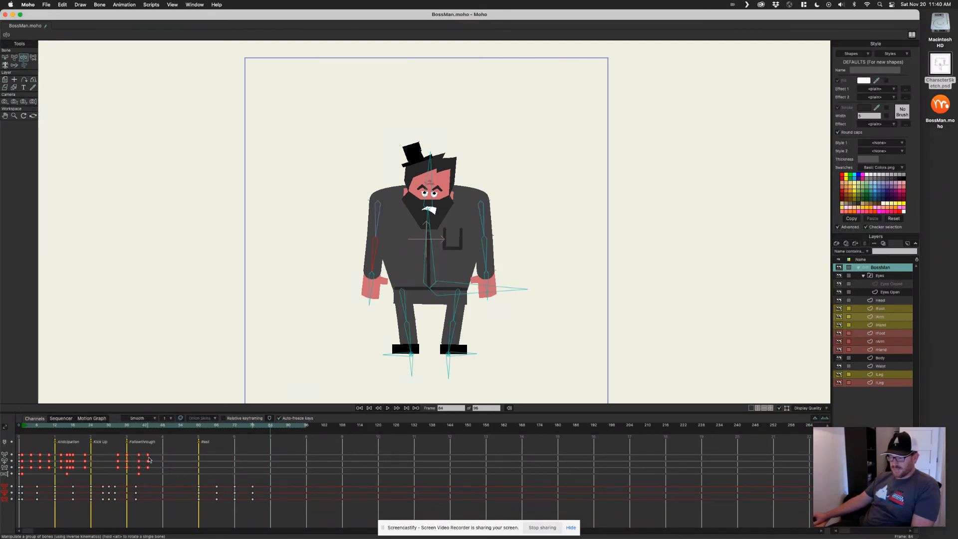
- Compress the timing of all BossMan bone keyframes so the last ones land at about frame 43, and play the faster move
left_click_drag(151, 458, 147, 455)
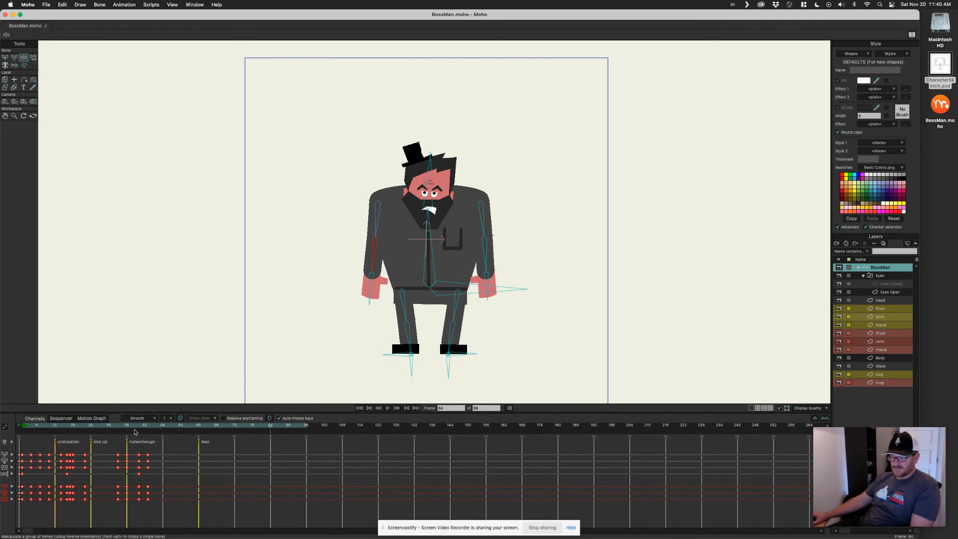
key("space")
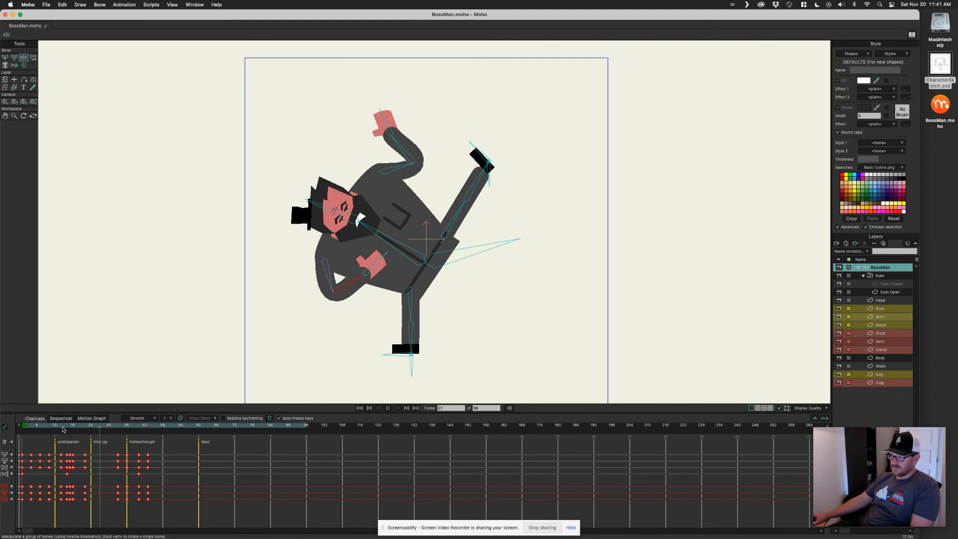
key("space")
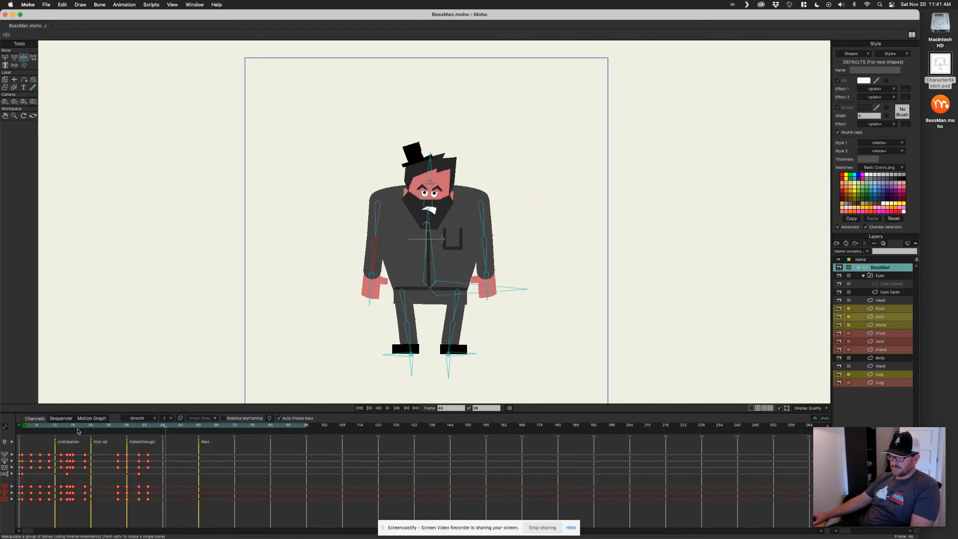
- Inspect the Eyes layer's switch keys, and play the shortened BossMan animation from the start to check the blink timing
left_click(891, 276)
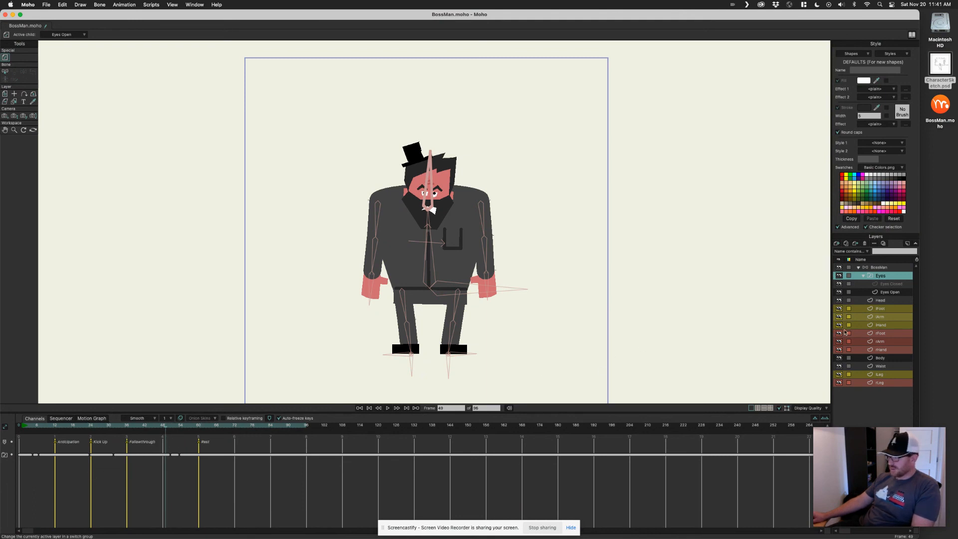
left_click(880, 268)
left_click_drag(133, 431, 21, 441)
key("space")
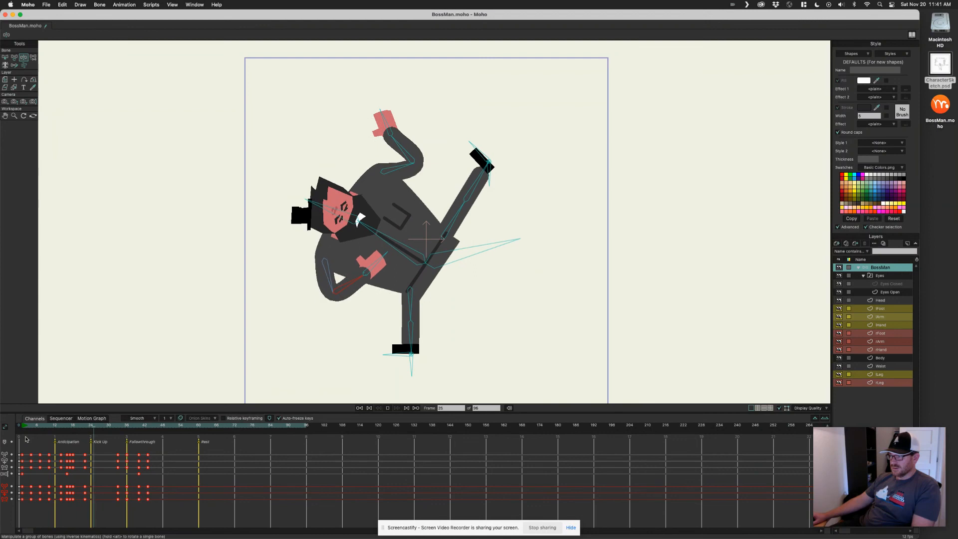
key("space")
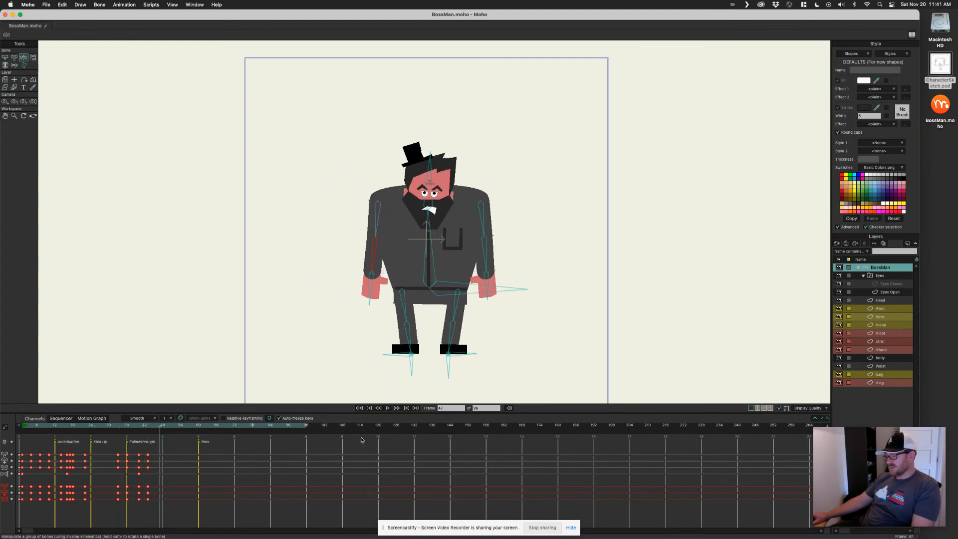
- On the Eyes layer, retime the kick blink so the eyes close at about frame 16 and open at about frame 23
left_click(895, 277)
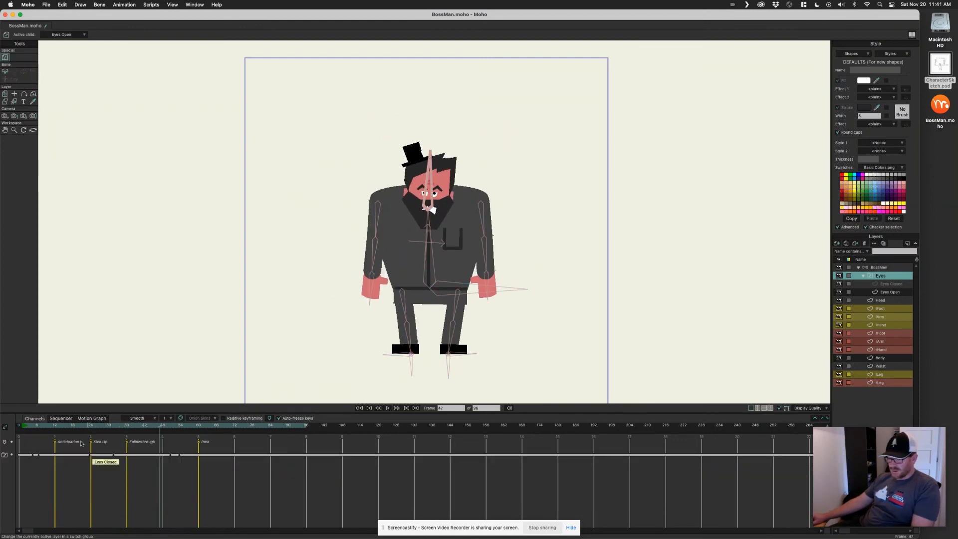
left_click(30, 427)
left_click_drag(32, 430, 66, 437)
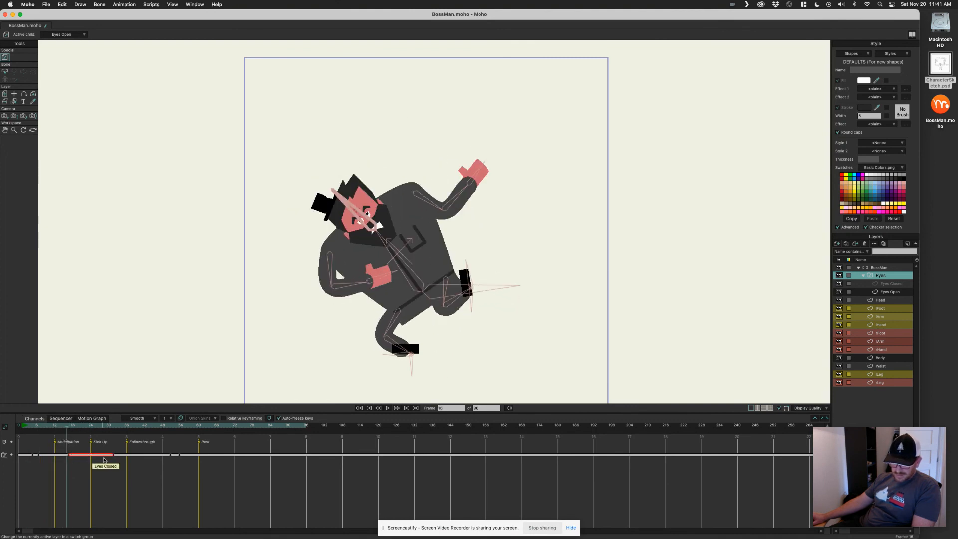
left_click_drag(114, 455, 90, 456)
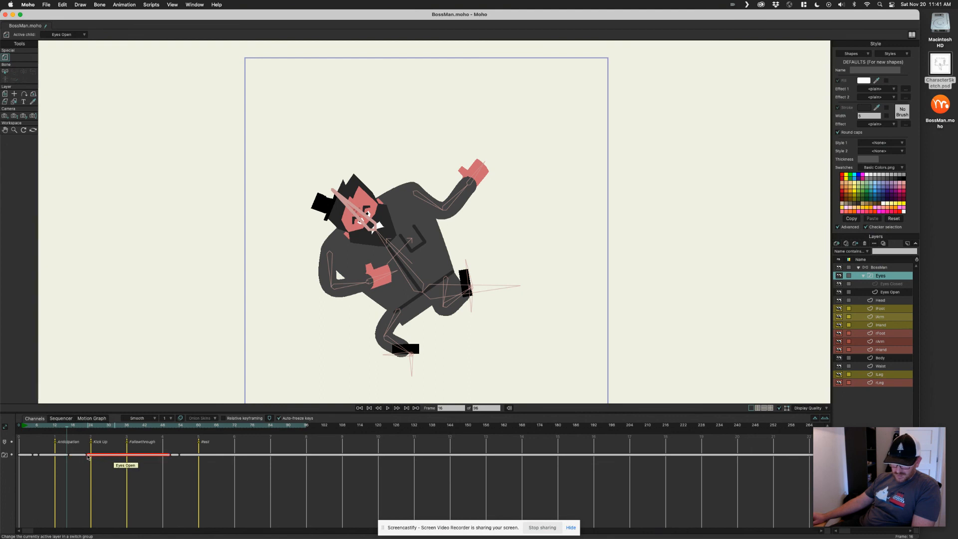
left_click_drag(67, 425, 115, 439)
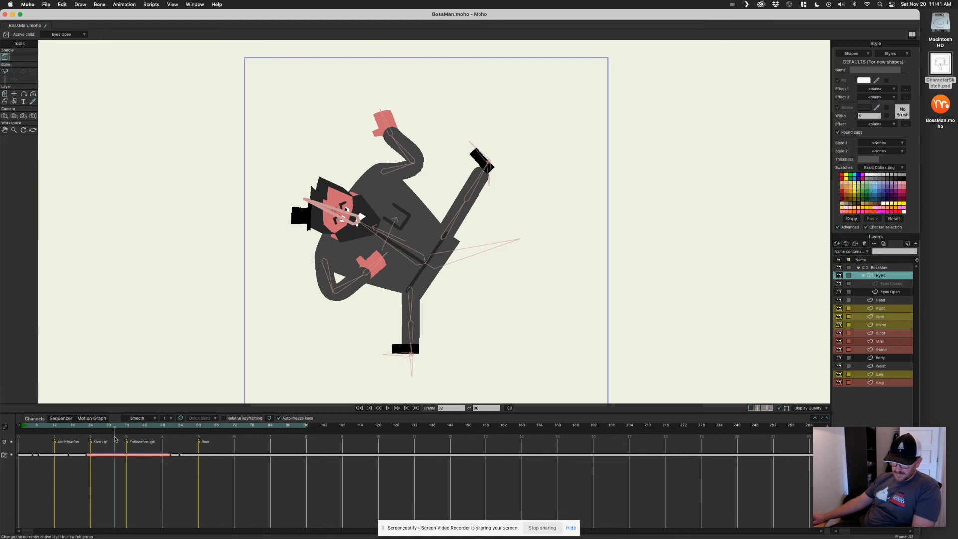
- Retime the last blink so Eyes Closed starts at about frame 32 and Eyes Open starts near the Followthrough marker
left_click(174, 455)
left_click_drag(174, 455, 115, 455)
left_click(182, 455)
left_click_drag(181, 455, 128, 455)
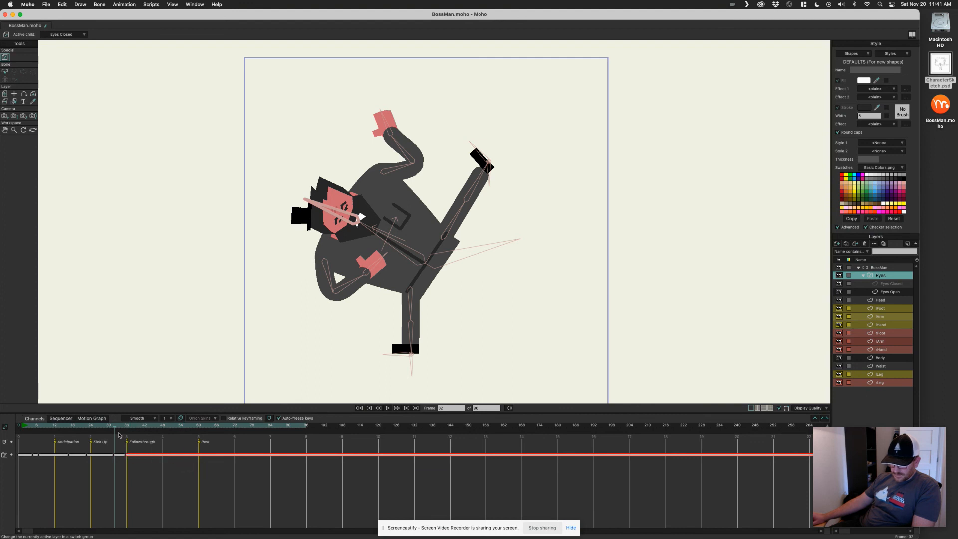
- Play the retimed animation from the start with the BossMan layer selected to review the motion and blinks
key("space")
left_click_drag(202, 433, 178, 439)
left_click(874, 268)
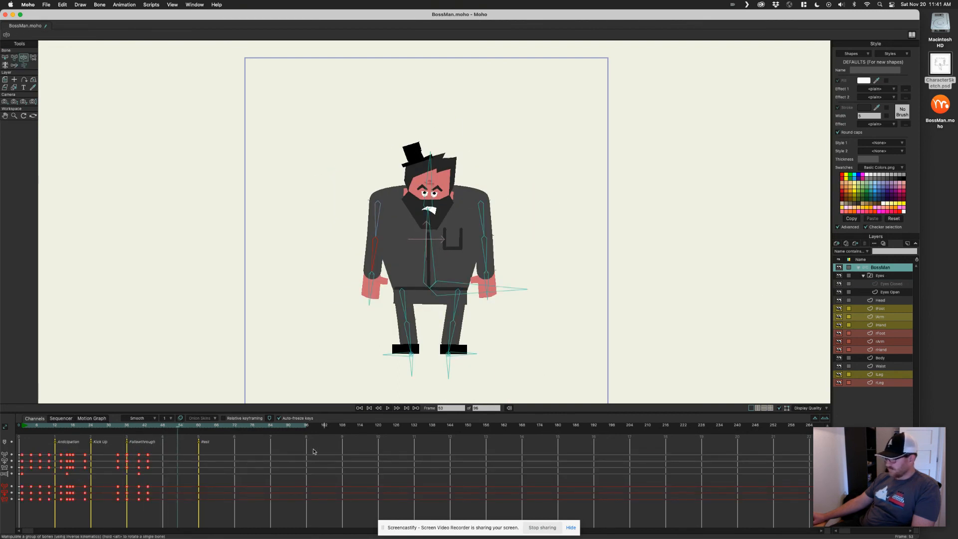
left_click_drag(148, 433, 25, 436)
key("space")
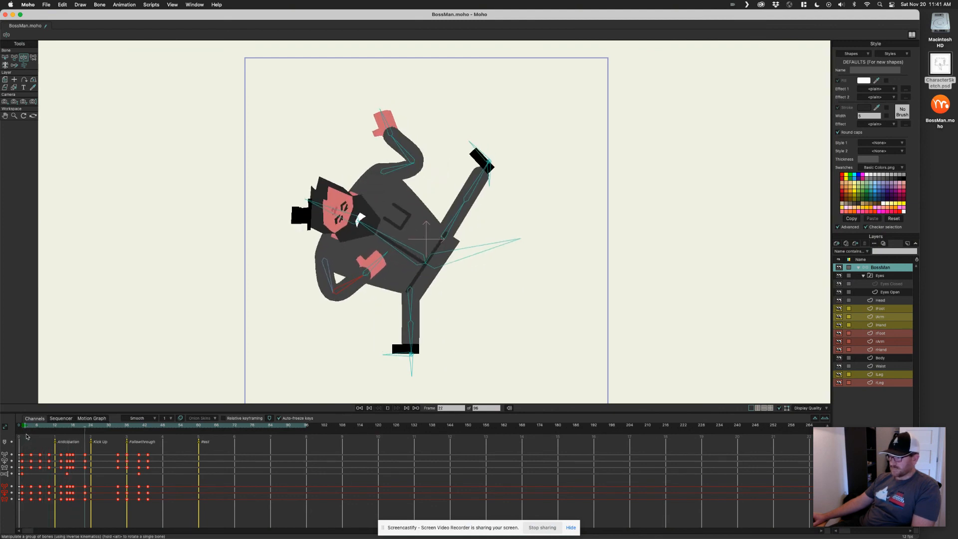
key("space")
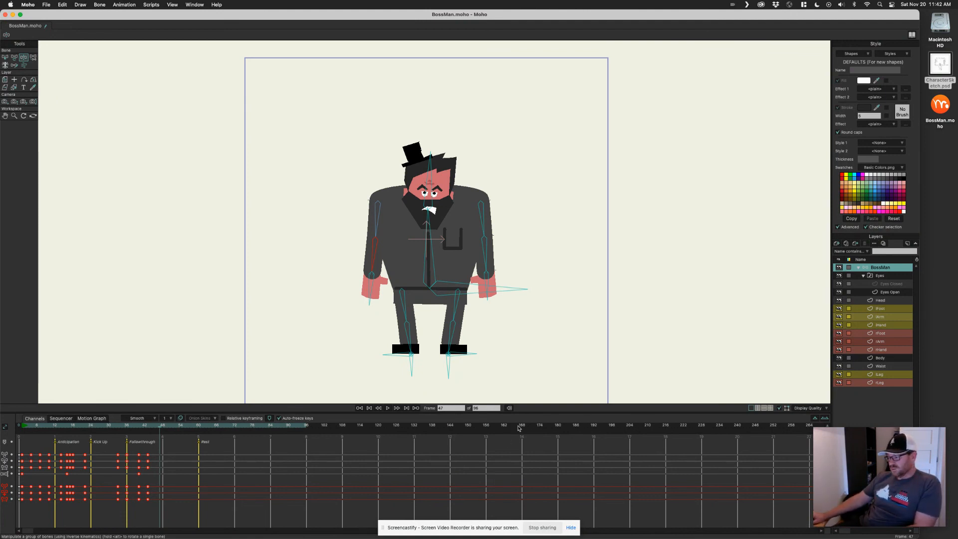
left_click(552, 528)
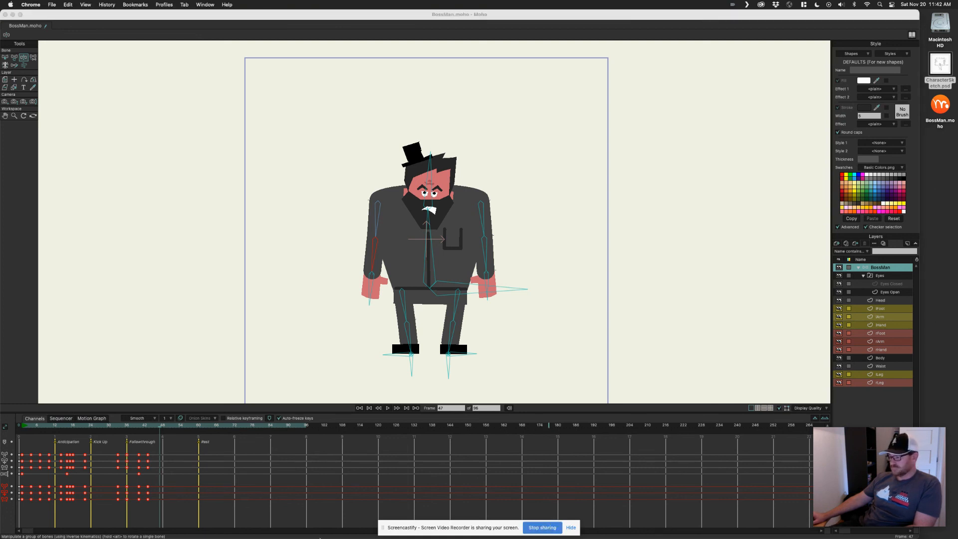